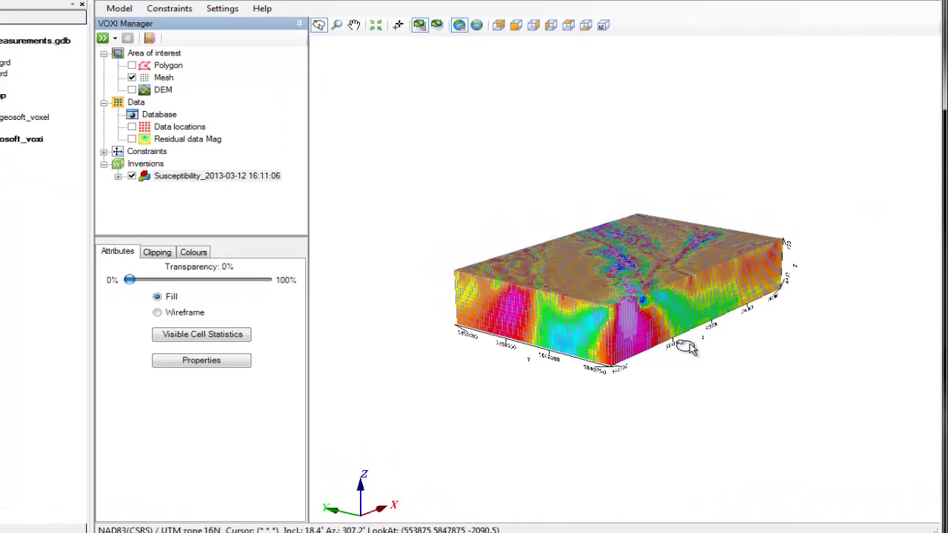
# Drag-rotate the VOX_compare_results_susc voxel model to view its sides from a new angle.
pyautogui.moveTo(689, 350); pyautogui.dragTo(717, 351)
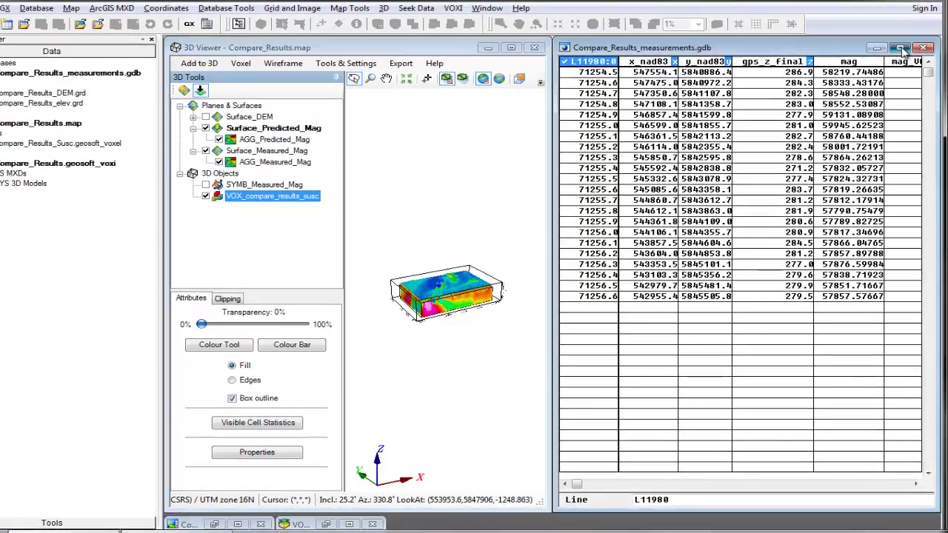
# Maximize the Compare_Results_measurements.gdb window to fill the workspace.
pyautogui.click(900, 40)
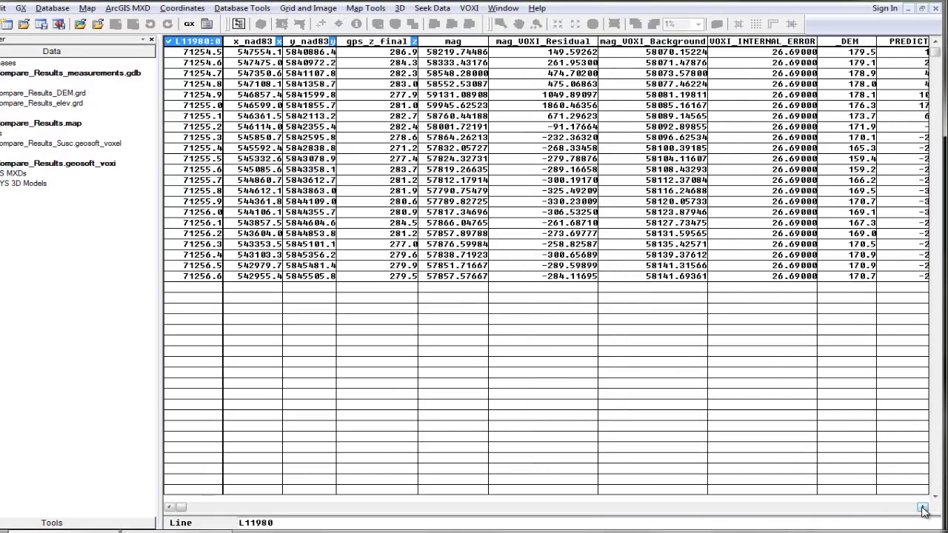
# Scroll the table right and plot the PREDICTED_001 channel as a profile.
pyautogui.click(923, 510)
pyautogui.click(922, 510)
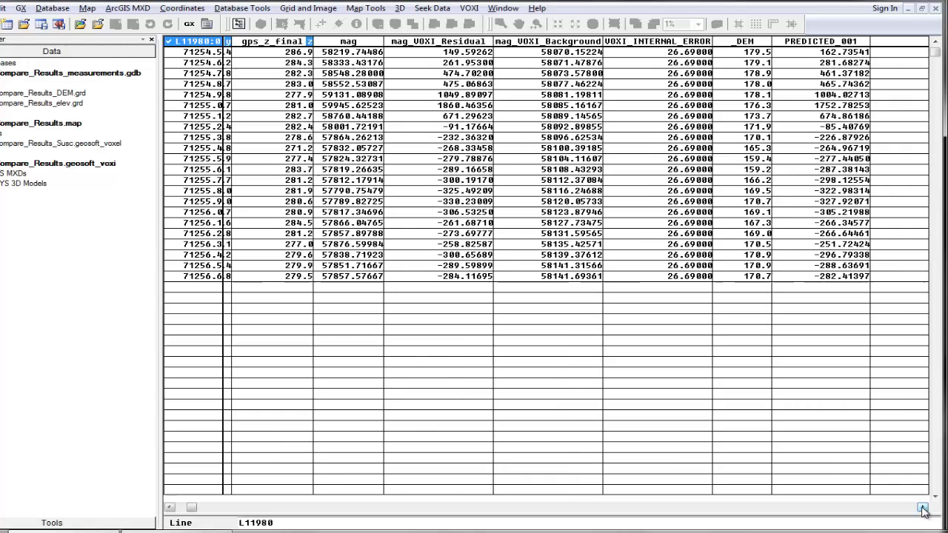
pyautogui.click(922, 510)
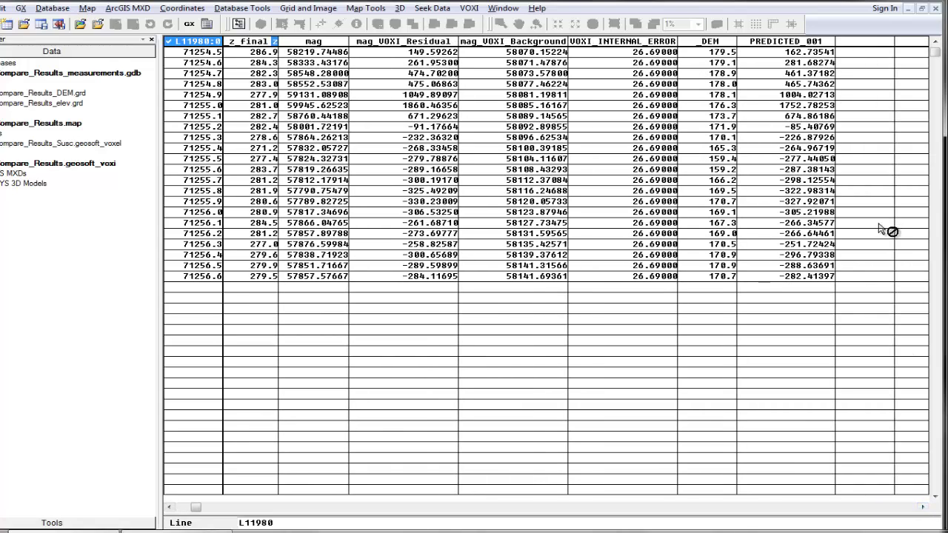
pyautogui.rightClick(789, 42)
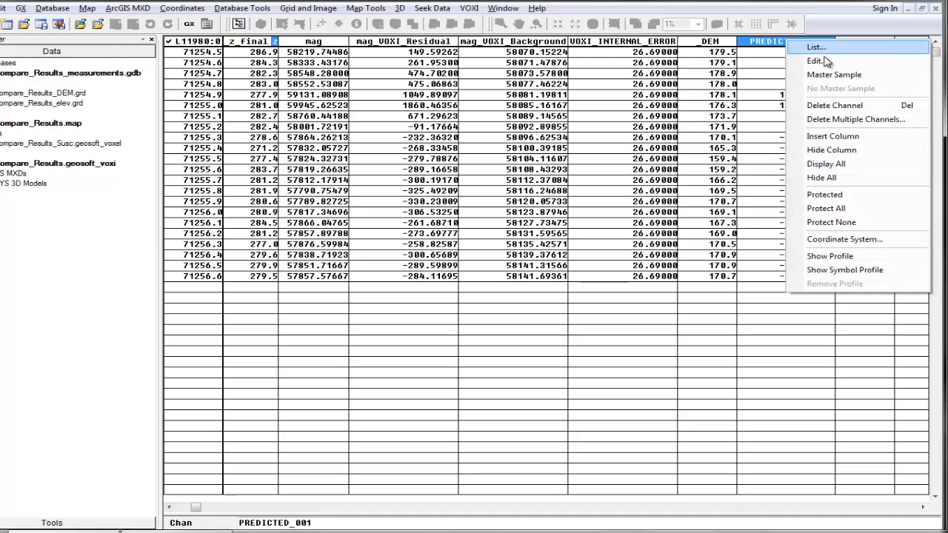
pyautogui.click(822, 257)
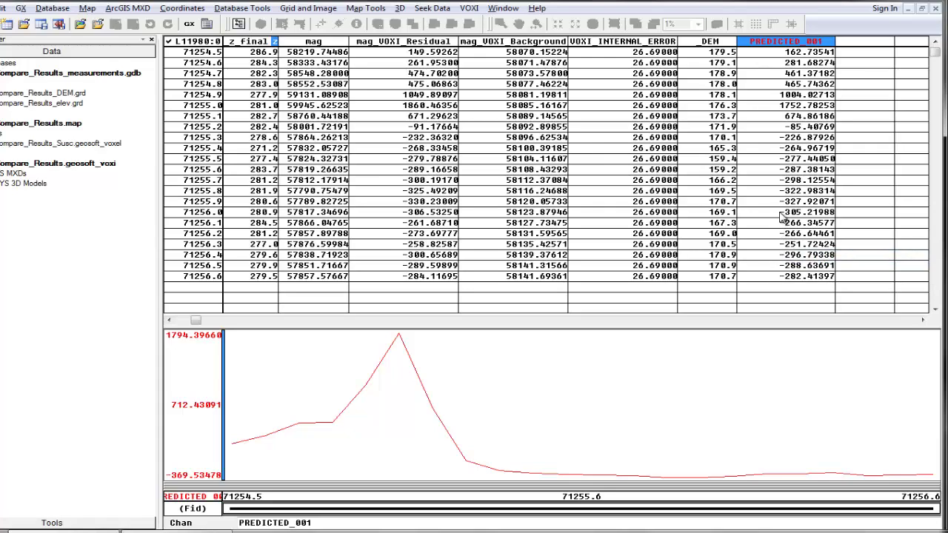
# Add the mag_VOXI_Residual channel's profile to the same plot.
pyautogui.click(446, 45)
pyautogui.rightClick(446, 45)
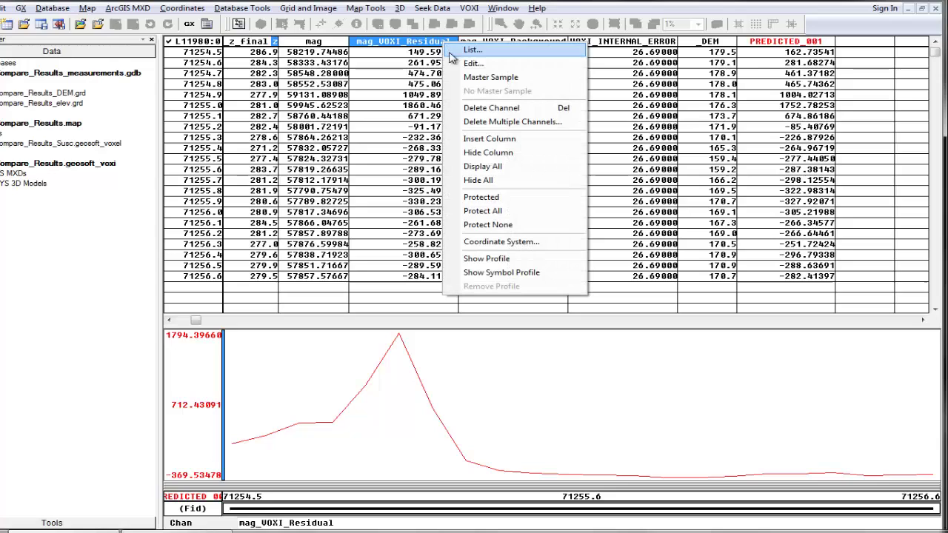
pyautogui.click(489, 258)
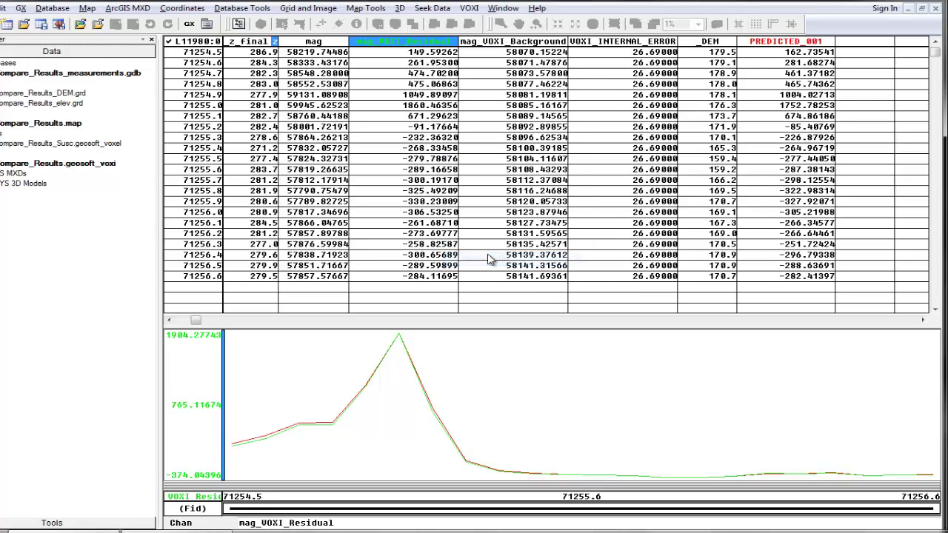
# Set the profile plot's Y axis to 'Same axis scale for all profiles'.
pyautogui.rightClick(515, 391)
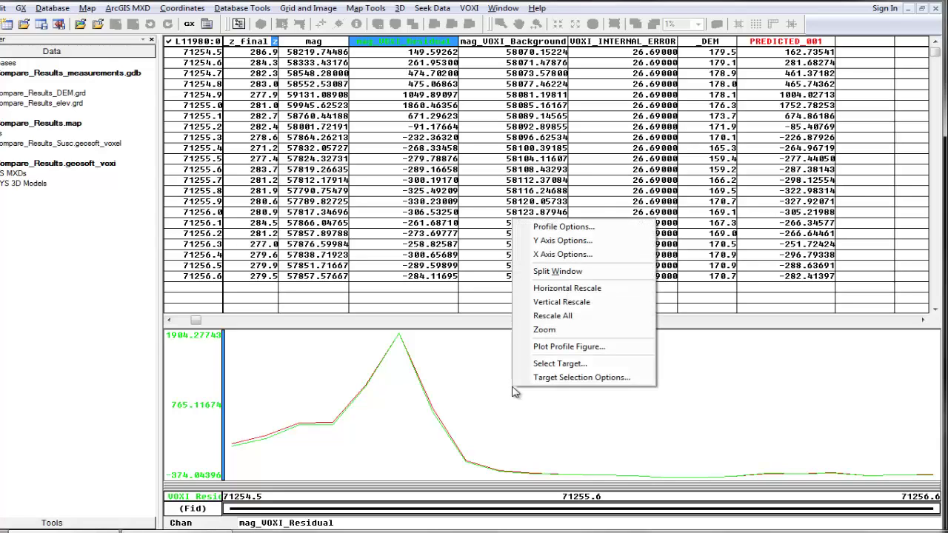
pyautogui.click(557, 241)
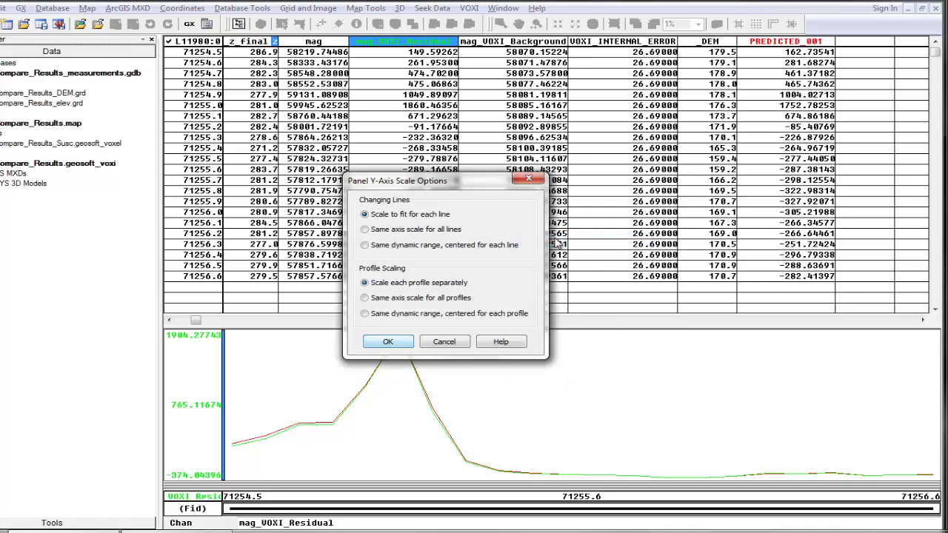
pyautogui.click(397, 299)
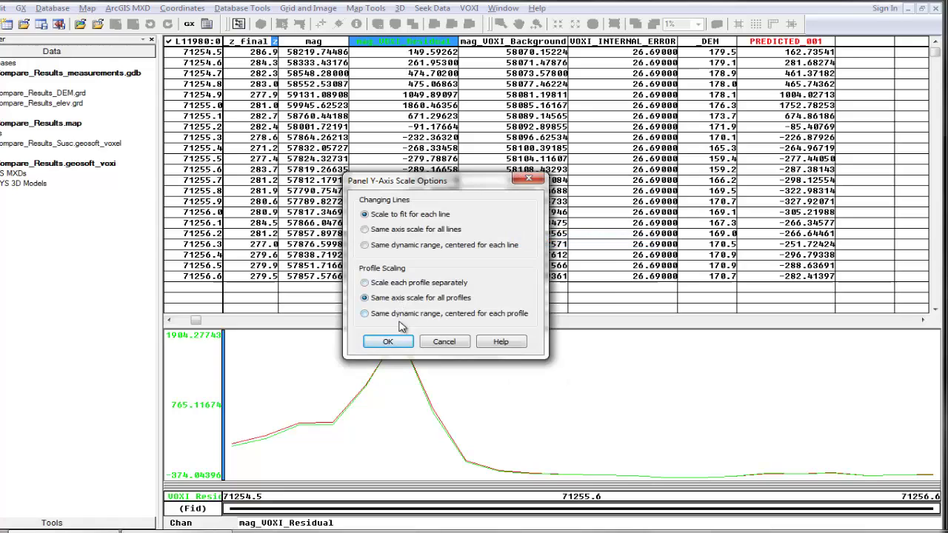
pyautogui.click(388, 342)
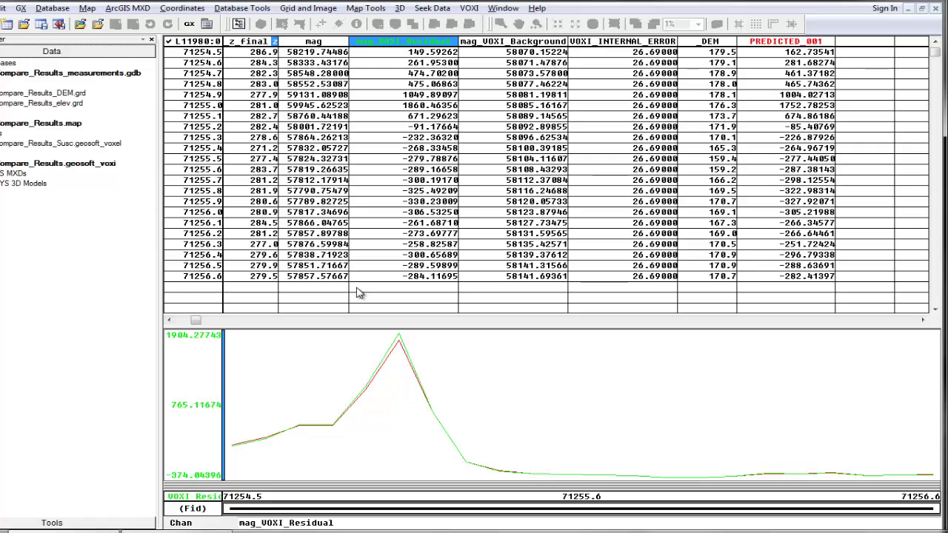
# Step from line L11980 through successive lines to L12040, comparing the profiles.
pyautogui.click(211, 42)
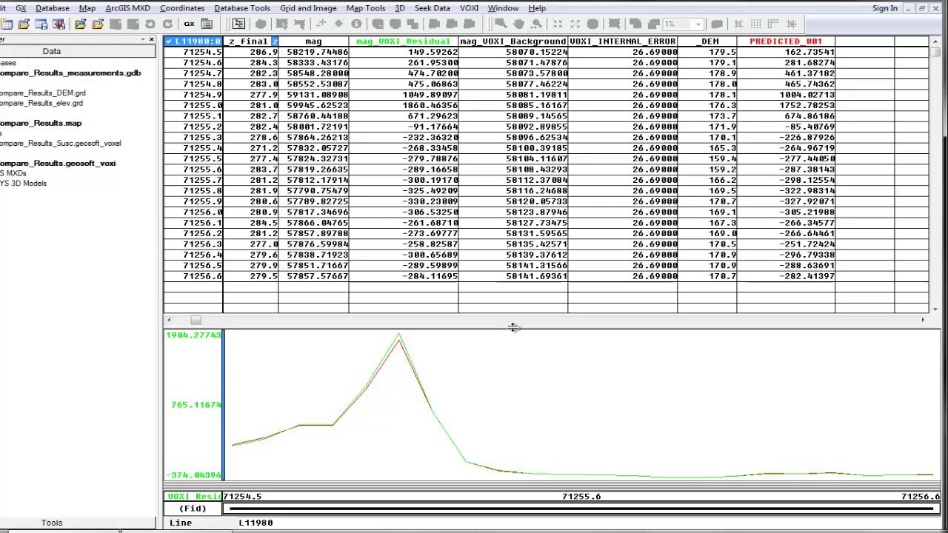
pyautogui.press('pagedown')
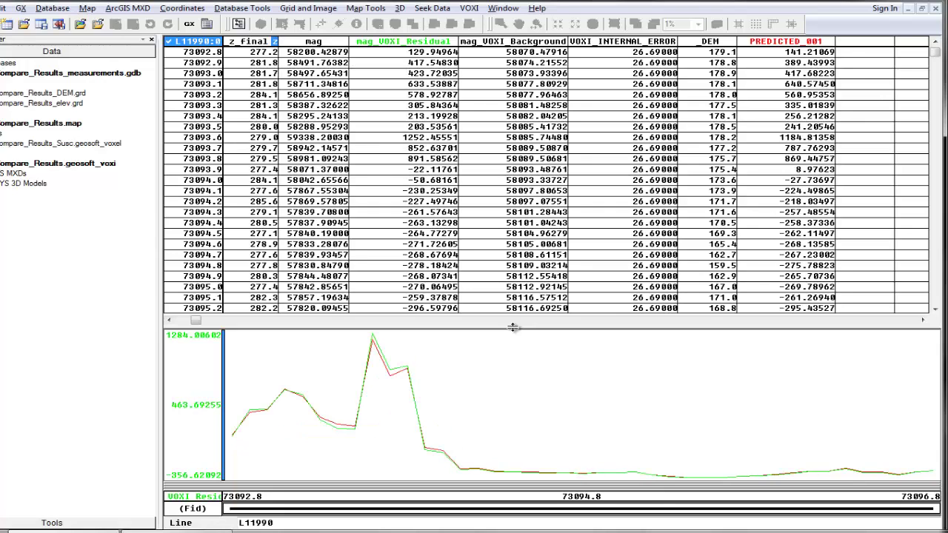
pyautogui.press('pagedown')
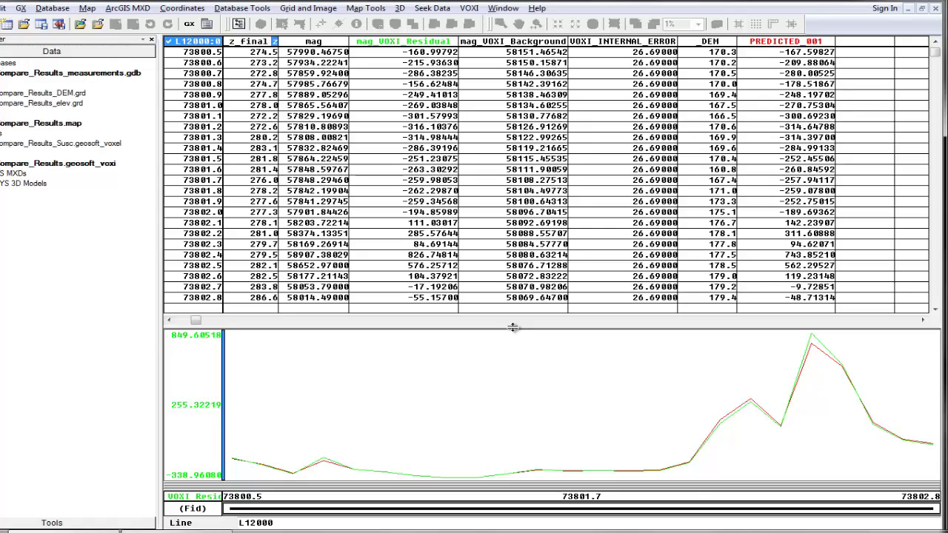
pyautogui.press('pagedown')
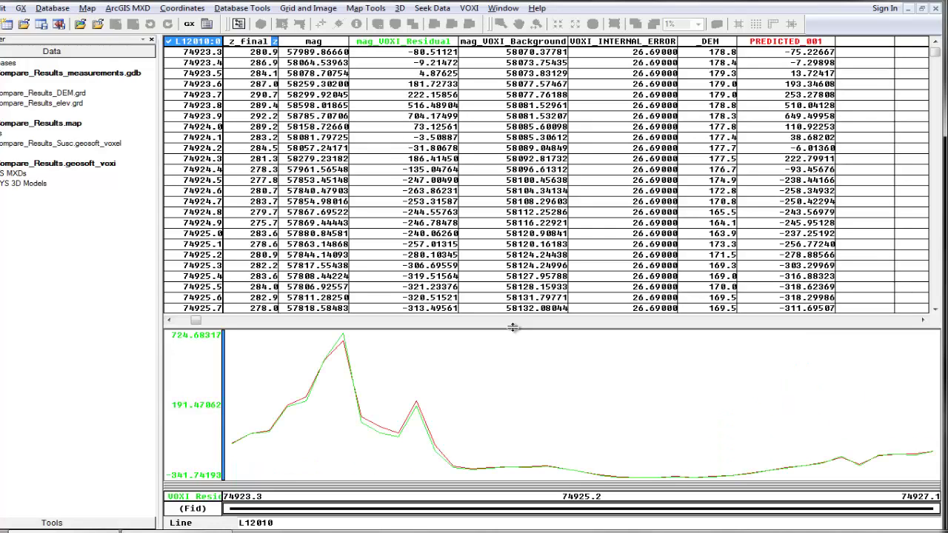
pyautogui.press('pagedown')
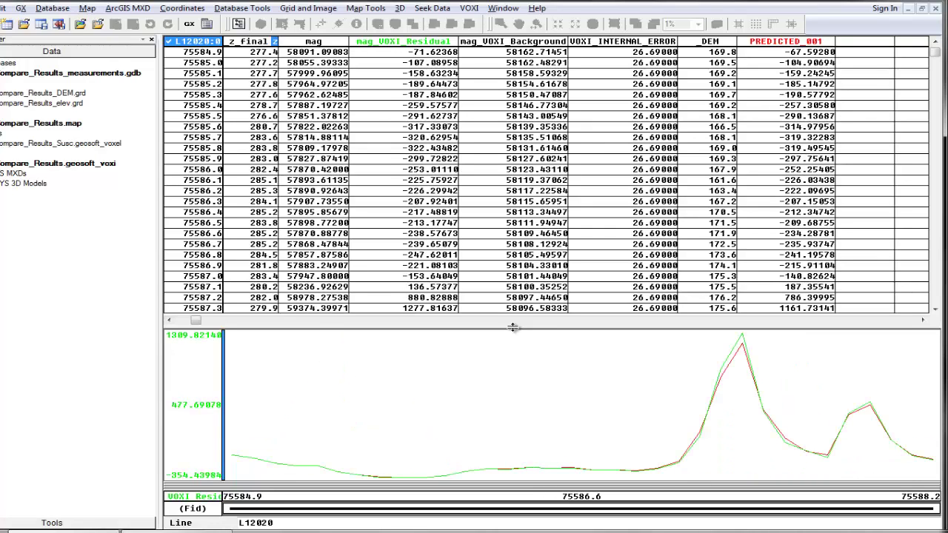
pyautogui.press('pagedown')
pyautogui.press('pagedown')
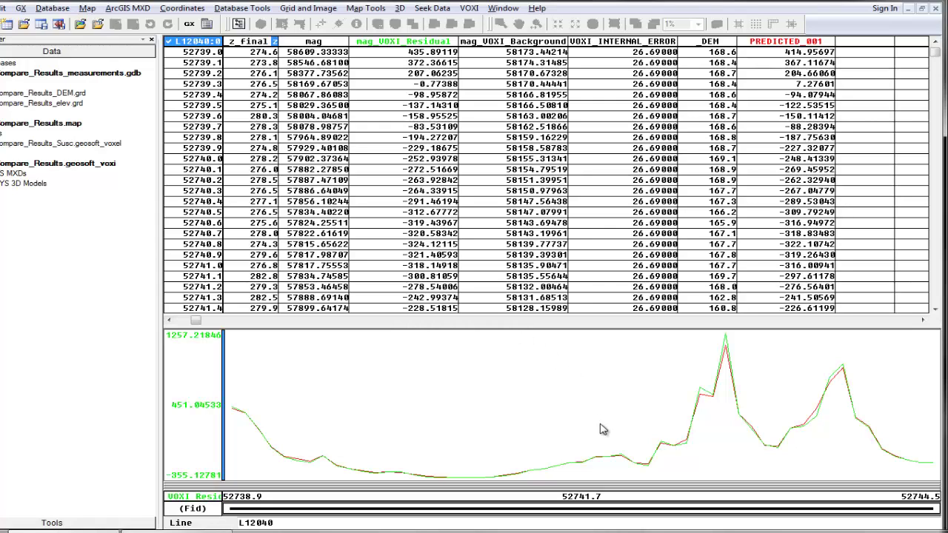
# Select ten L12040 residual values around the peak and review their statistics (max 1226.21181, mean 295.03531).
pyautogui.click(660, 442)
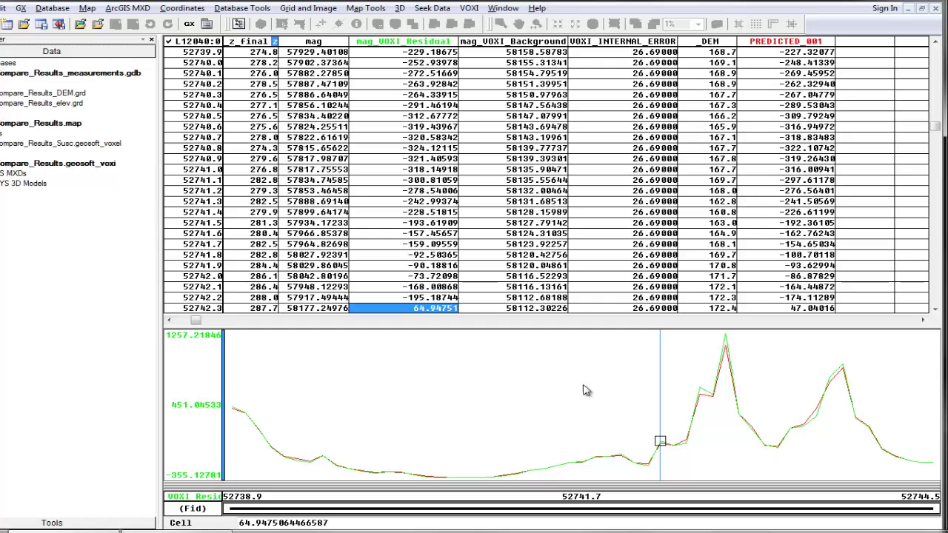
pyautogui.click(594, 459)
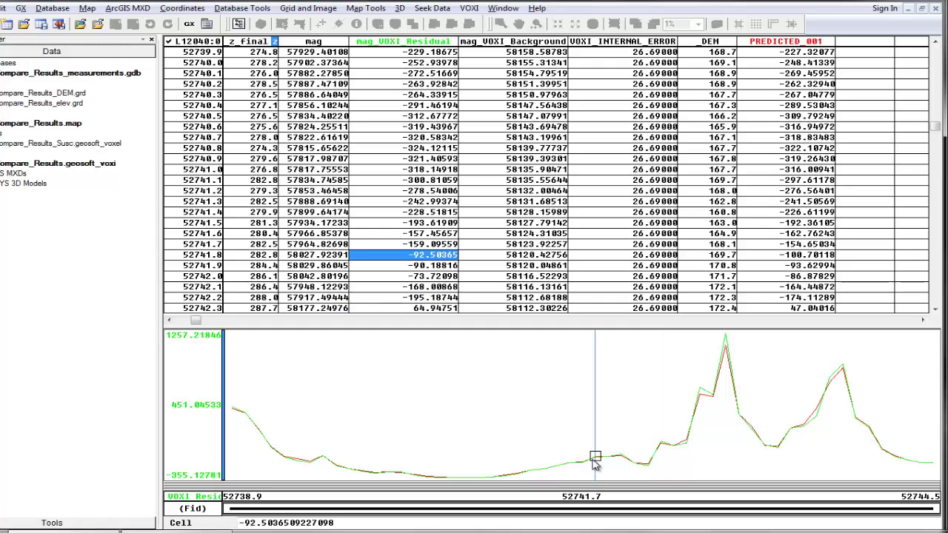
pyautogui.click(544, 466)
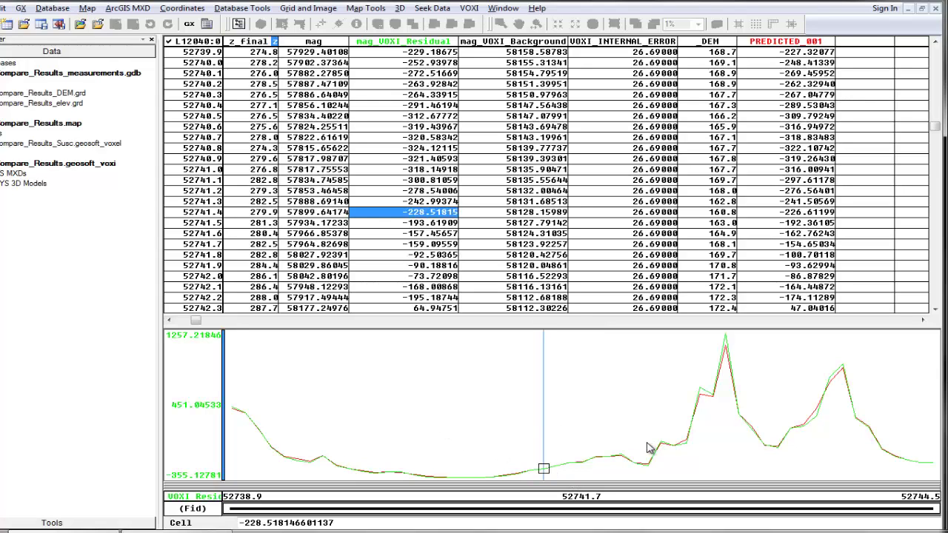
pyautogui.moveTo(647, 446); pyautogui.dragTo(763, 443)
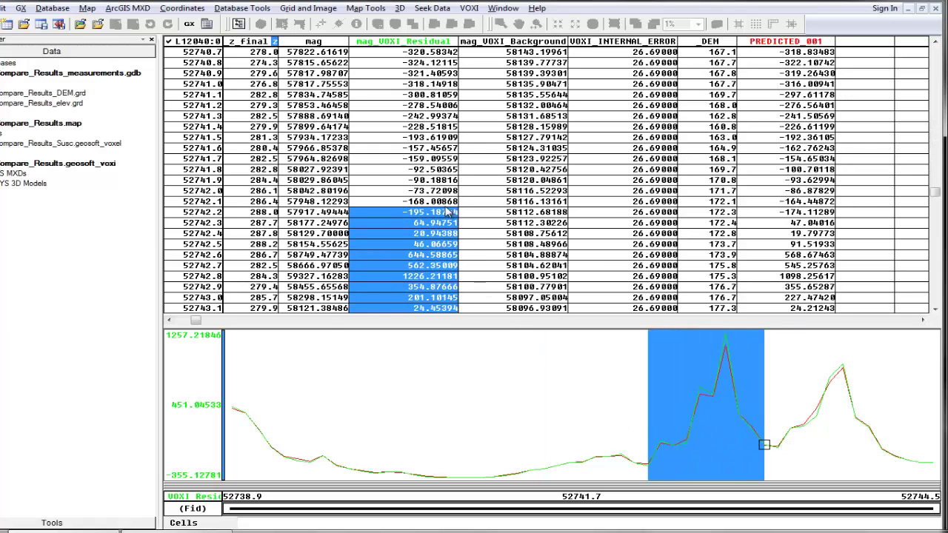
pyautogui.rightClick(424, 222)
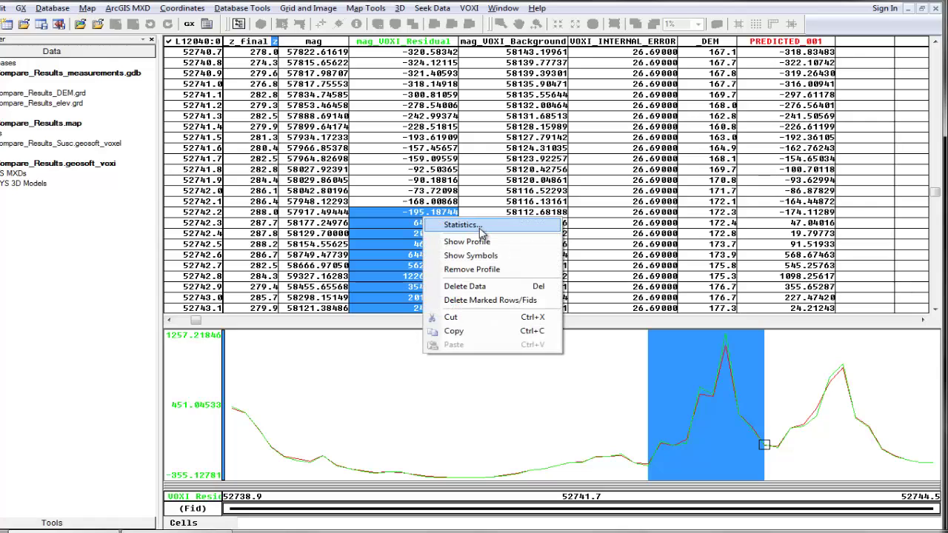
pyautogui.click(479, 228)
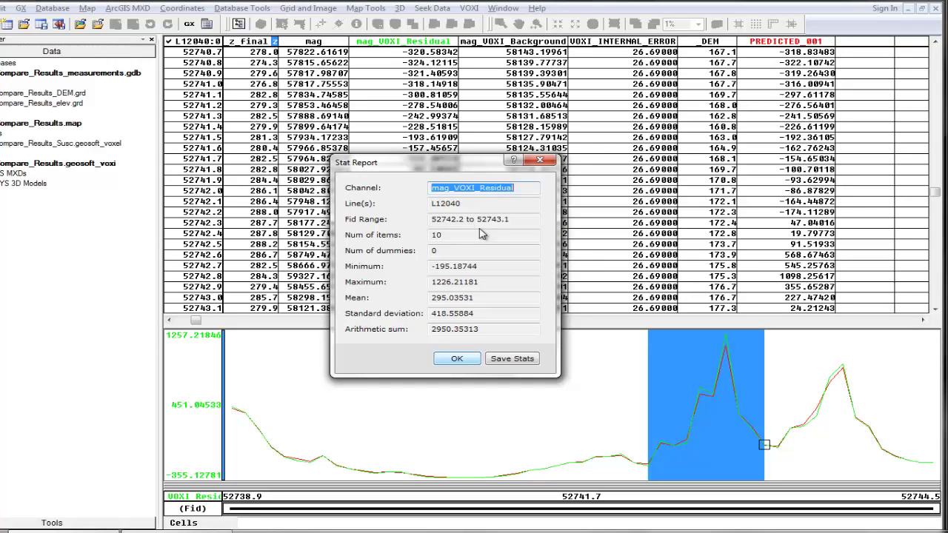
pyautogui.press('Return')
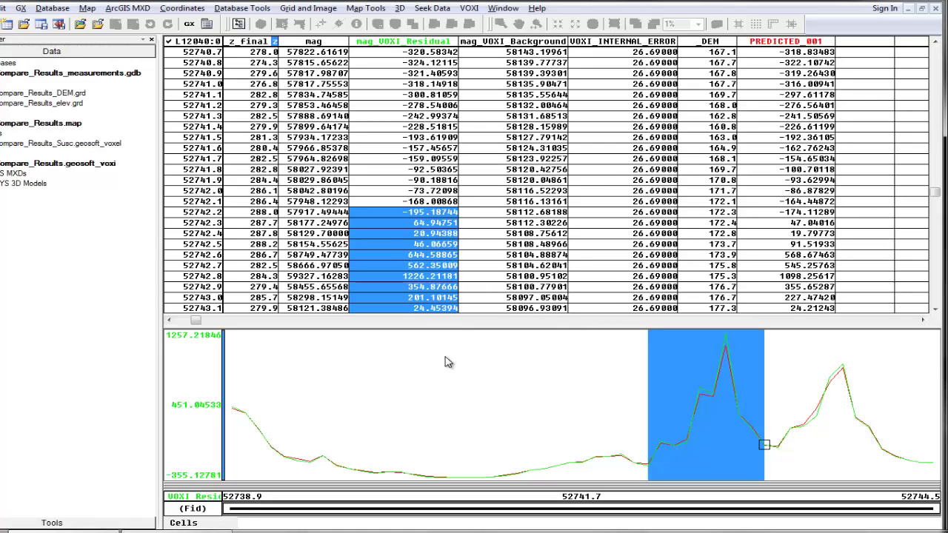
# Trace residuals -92.50365, -195.18744 and peak 1226.21181 on the profile, then minimize the database.
pyautogui.click(409, 171)
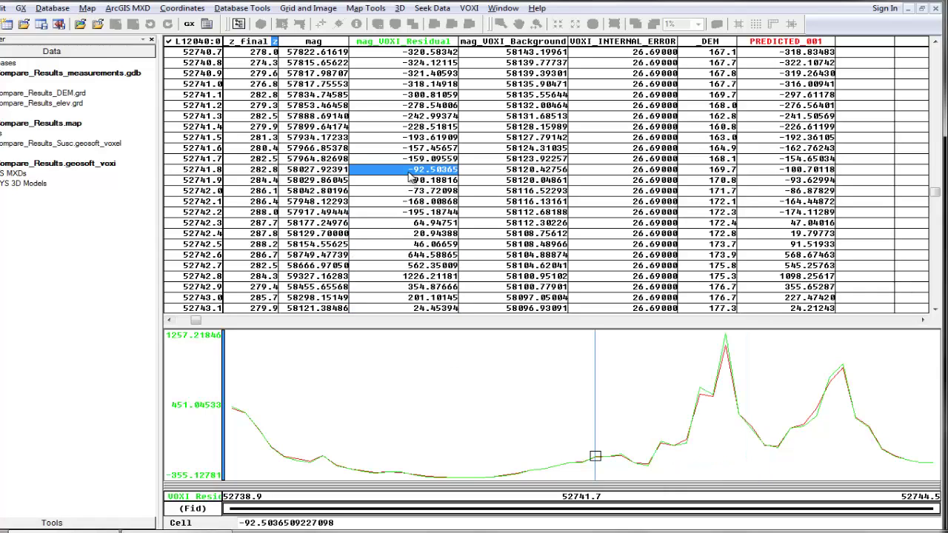
pyautogui.click(414, 212)
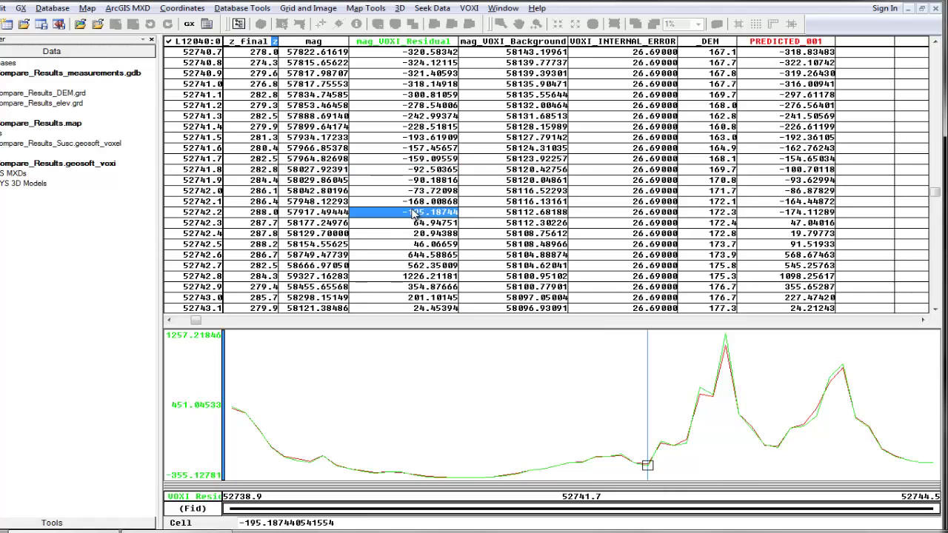
pyautogui.click(412, 280)
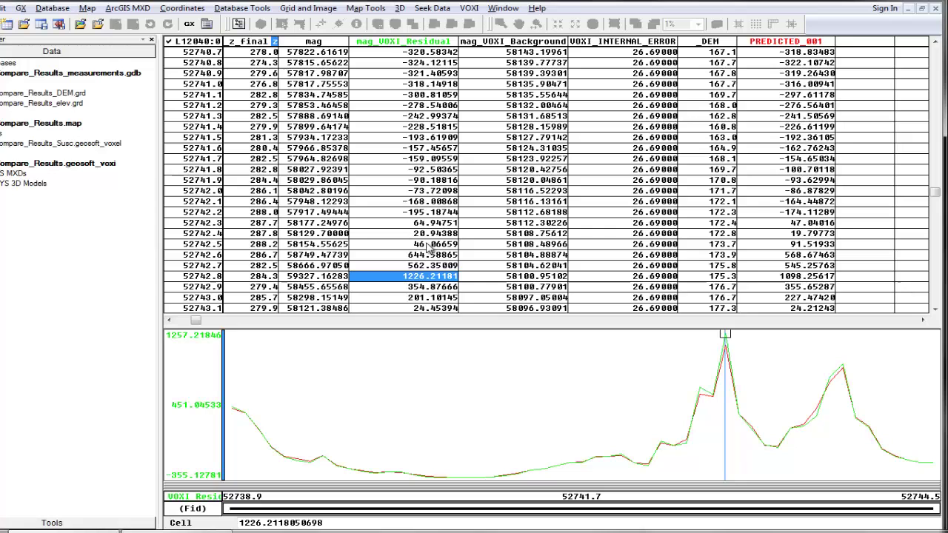
pyautogui.click(907, 10)
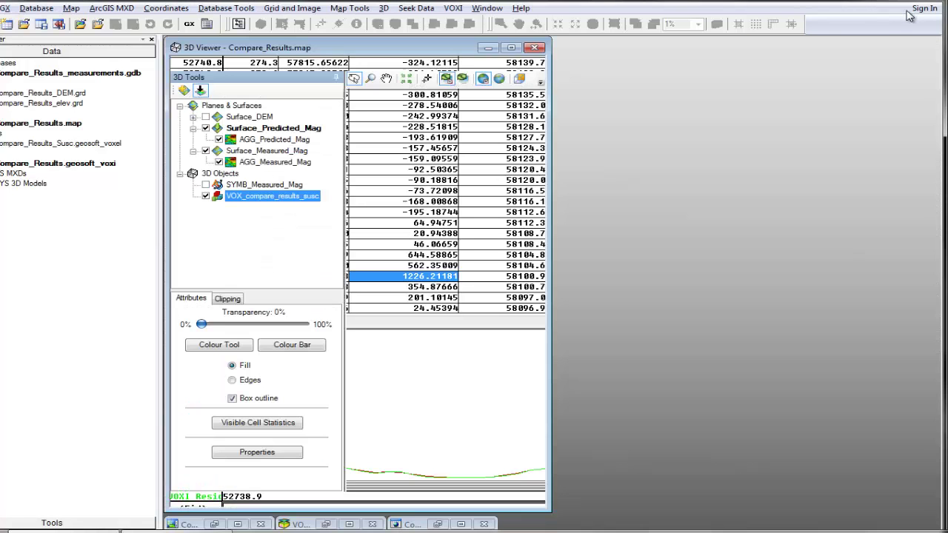
# Maximize the Compare_Results.map 3D viewer and rotate the voxel beneath the magnetic surfaces.
pyautogui.click(511, 48)
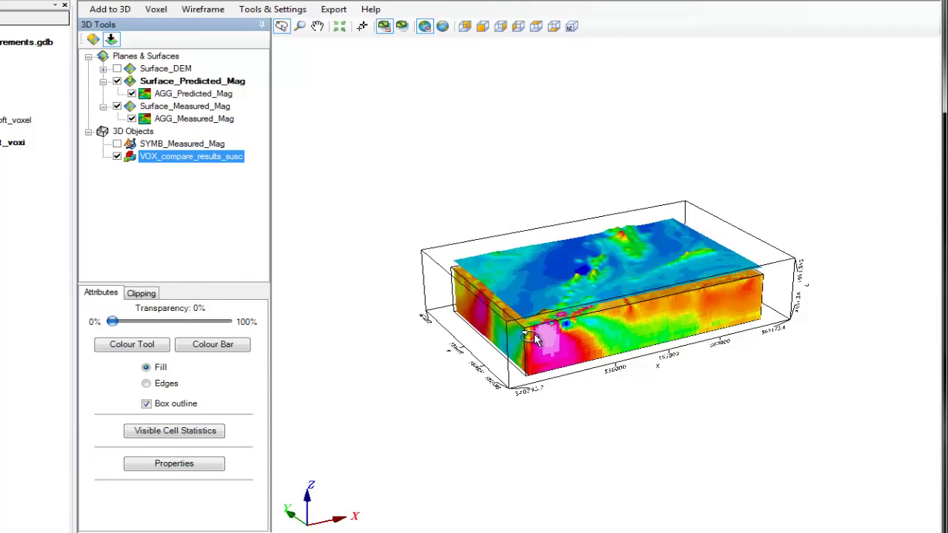
pyautogui.moveTo(535, 339)
pyautogui.mouseDown()
pyautogui.moveTo(499, 321)
pyautogui.moveTo(535, 334)
pyautogui.mouseUp()
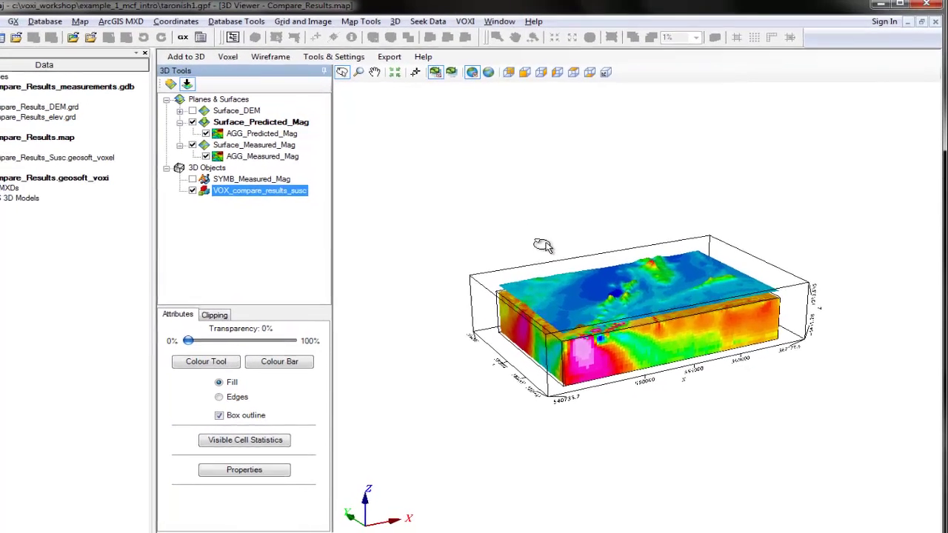
# Create Compare_Results.zon using the measured grid as grid 1 and the predicted grid as grid 2.
pyautogui.click(320, 28)
pyautogui.moveTo(323, 58)
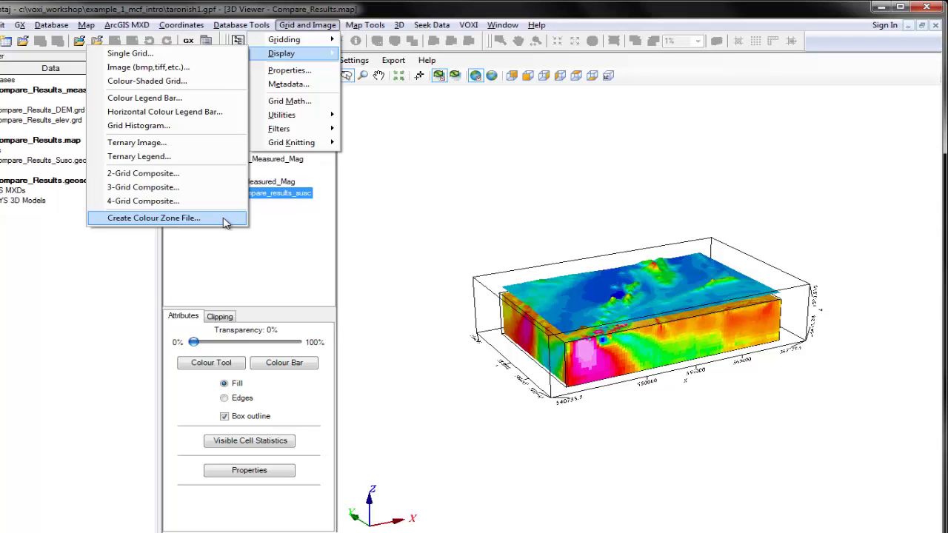
pyautogui.click(226, 221)
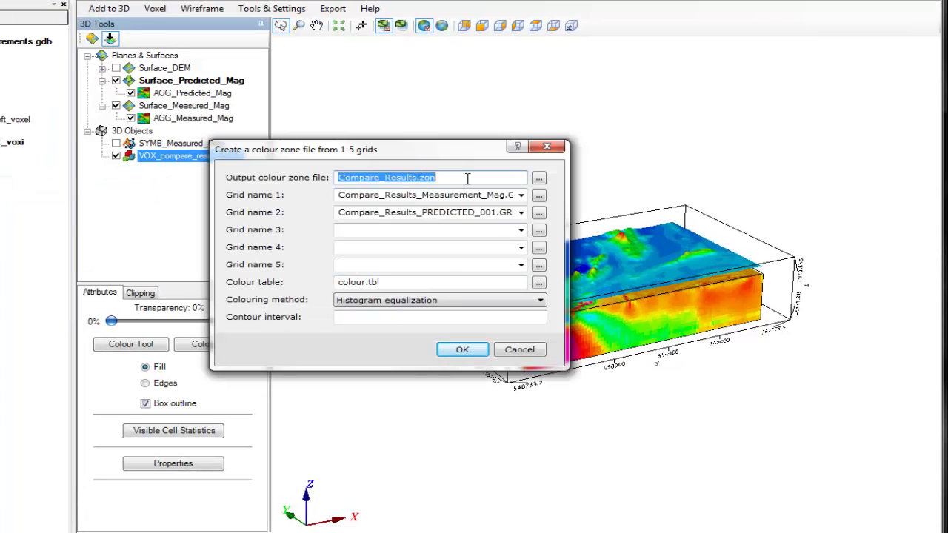
pyautogui.click(521, 195)
pyautogui.click(521, 195)
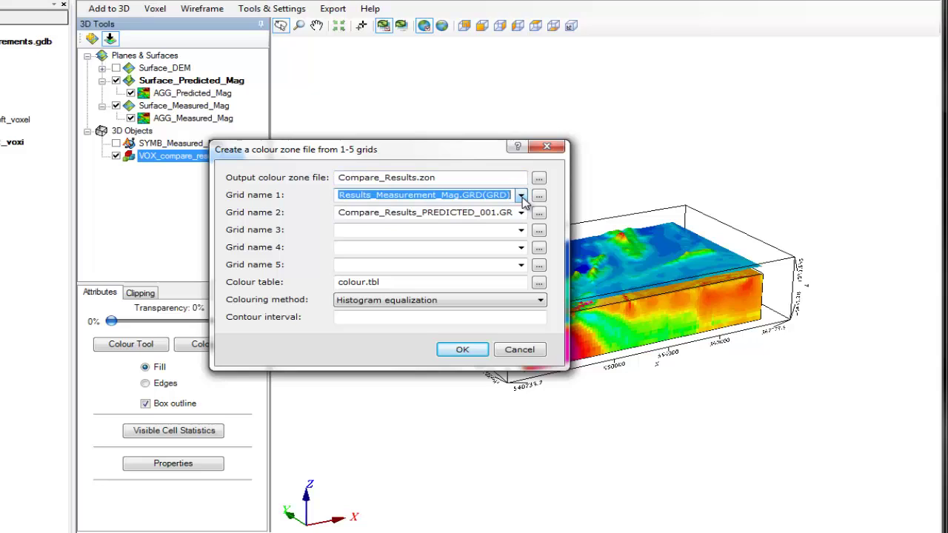
pyautogui.click(463, 212)
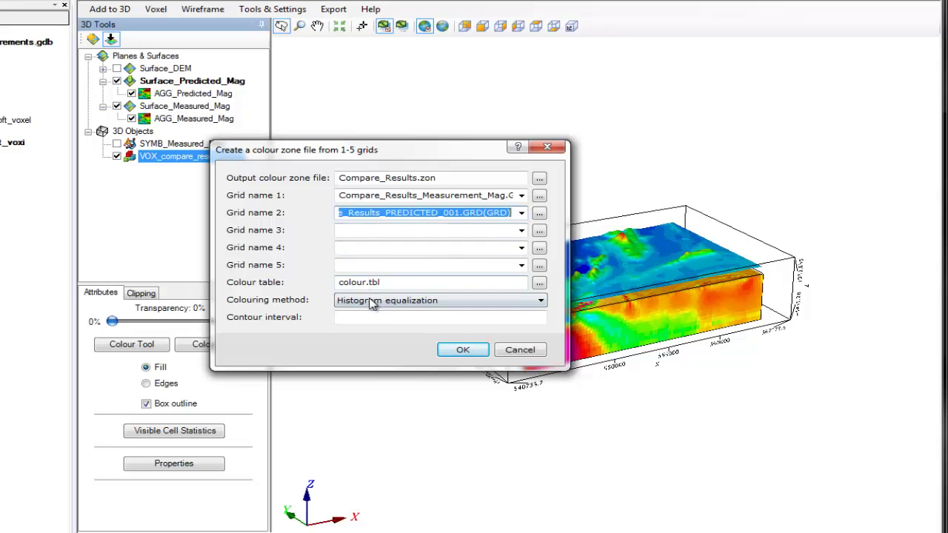
pyautogui.click(462, 351)
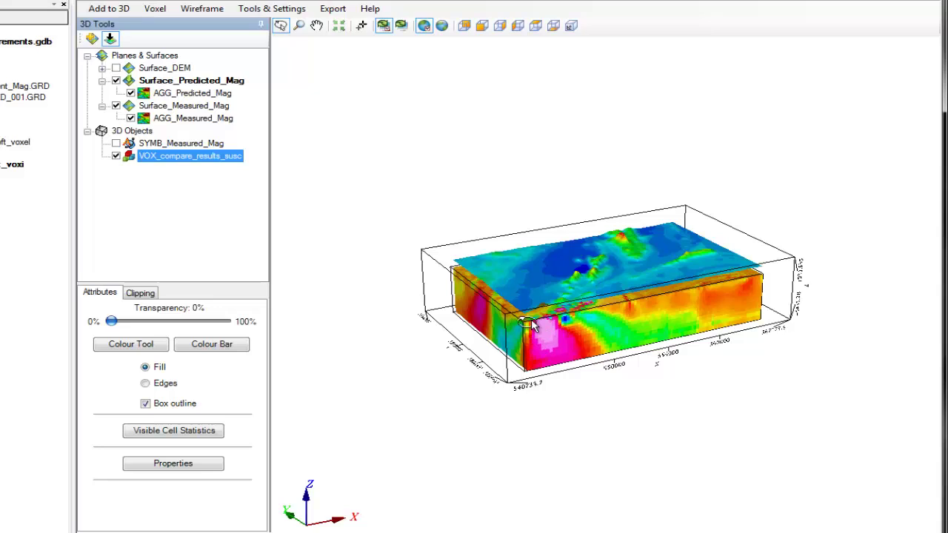
# Colour the AGG_Predicted_Mag layer with the Compare_Results.zon colour zones via the Colour Tool.
pyautogui.click(220, 95)
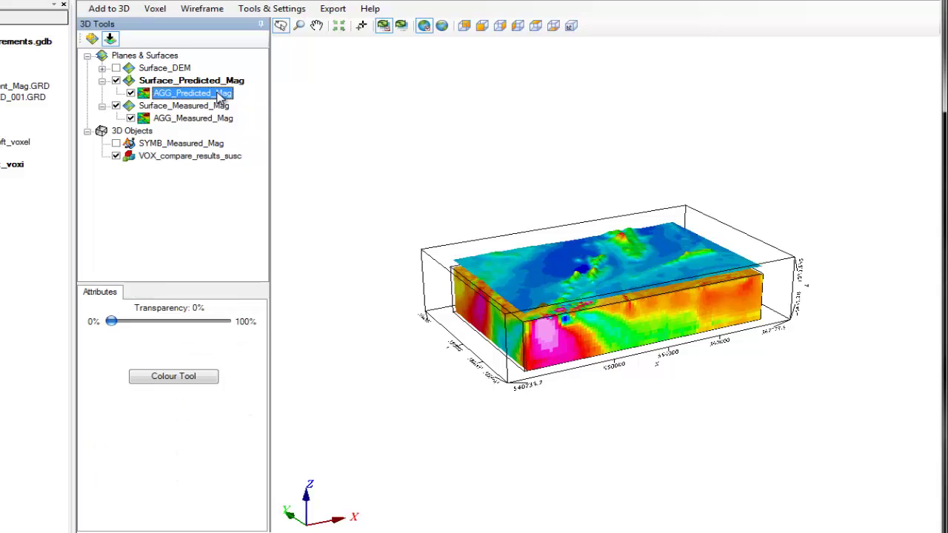
pyautogui.click(204, 379)
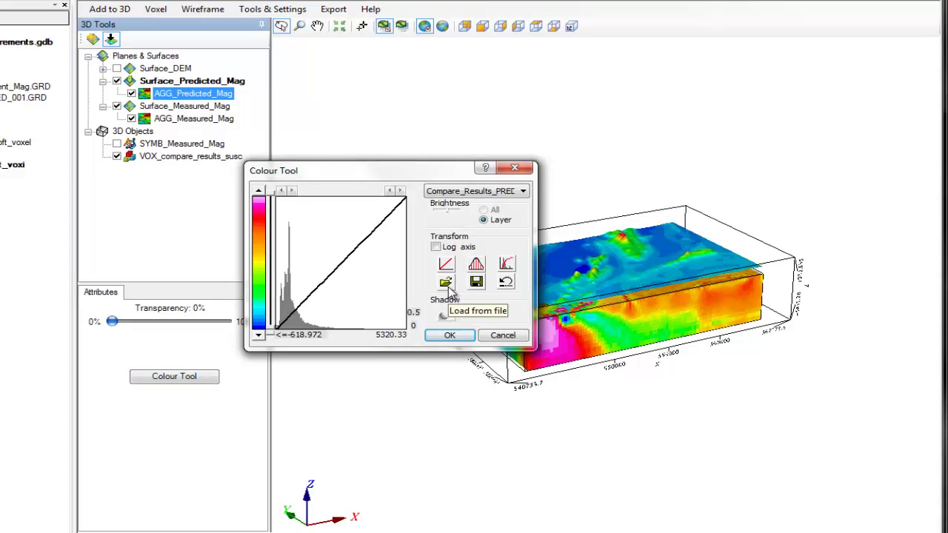
pyautogui.click(447, 285)
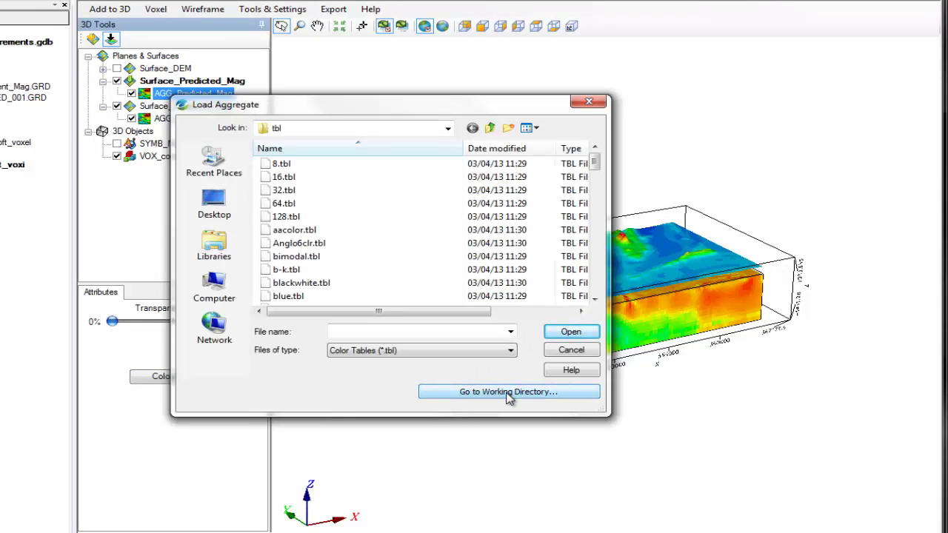
pyautogui.click(509, 392)
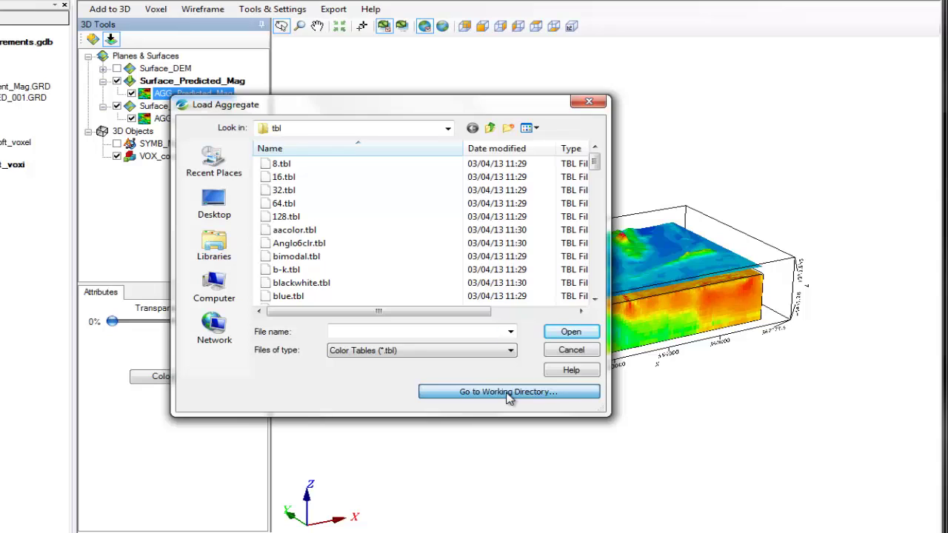
pyautogui.click(446, 354)
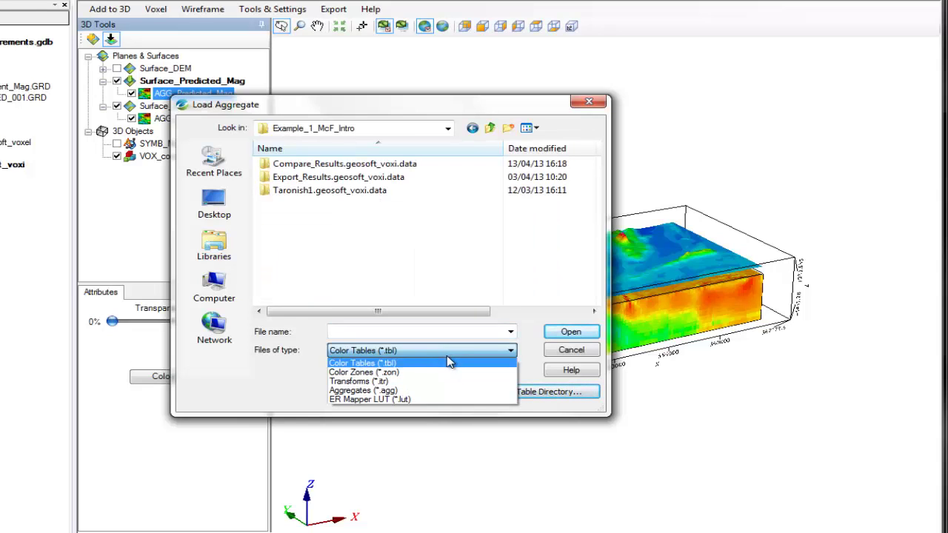
pyautogui.click(448, 372)
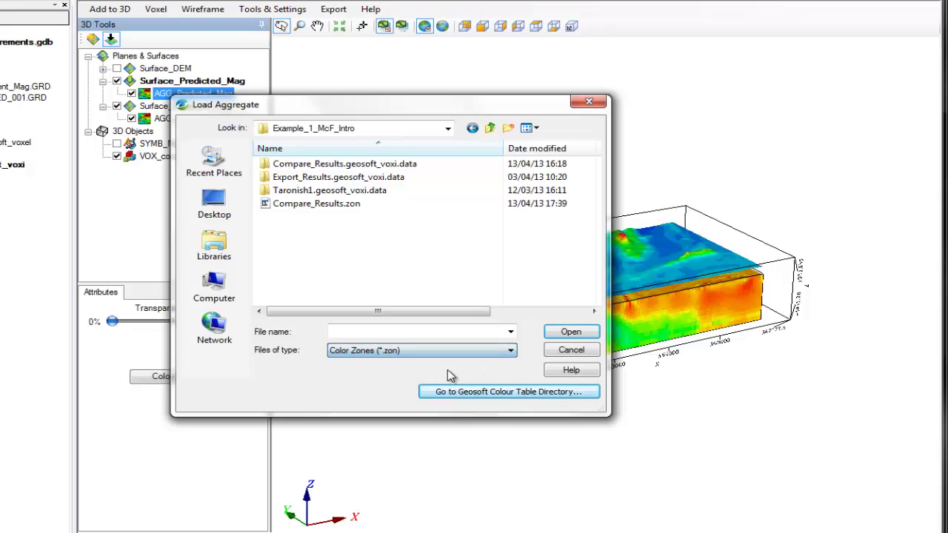
pyautogui.click(300, 205)
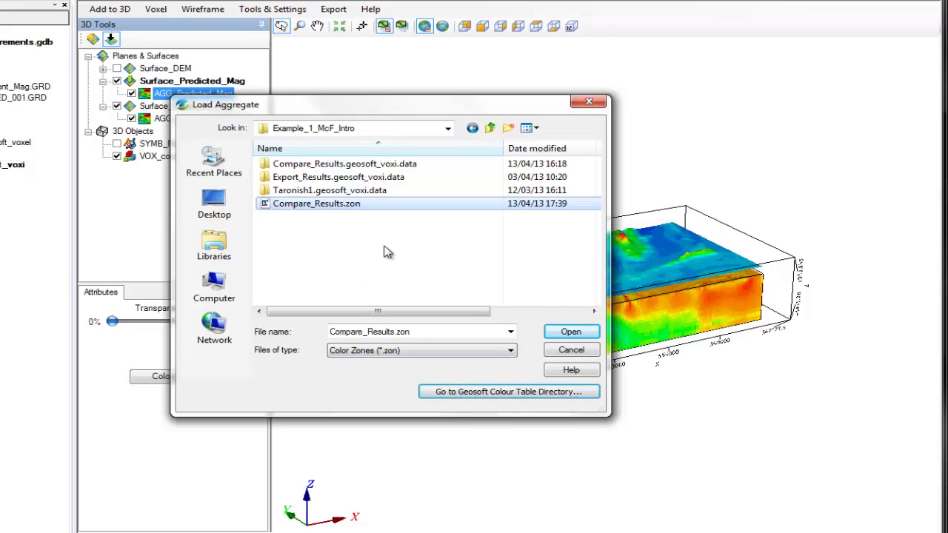
pyautogui.click(576, 333)
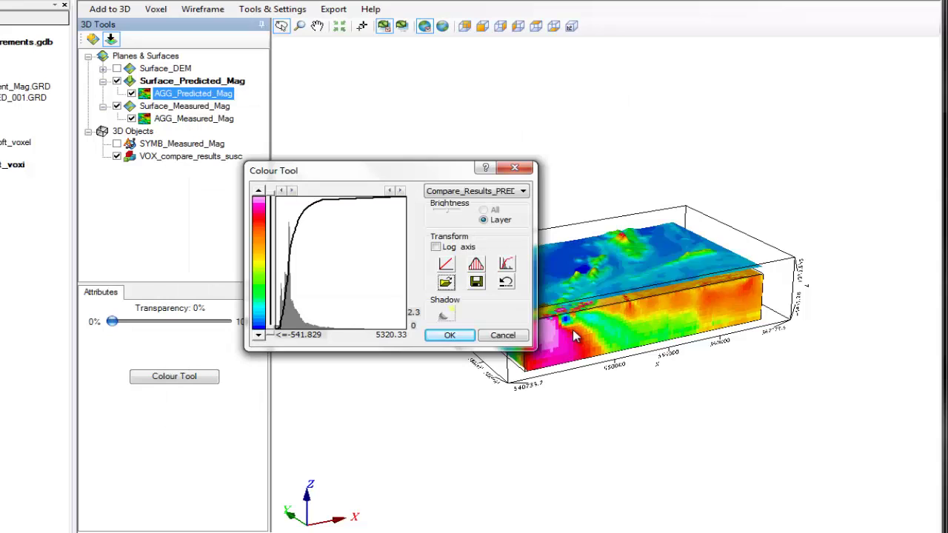
pyautogui.click(450, 336)
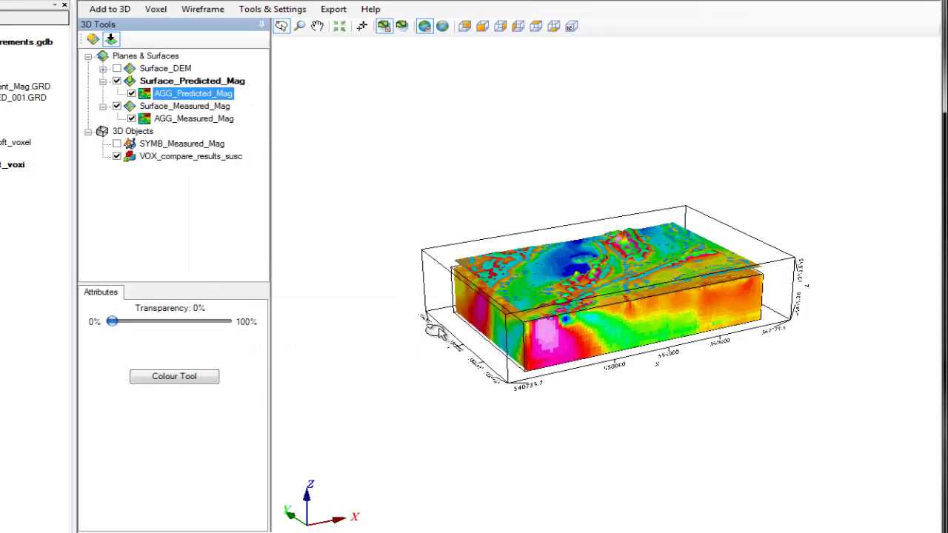
pyautogui.click(193, 119)
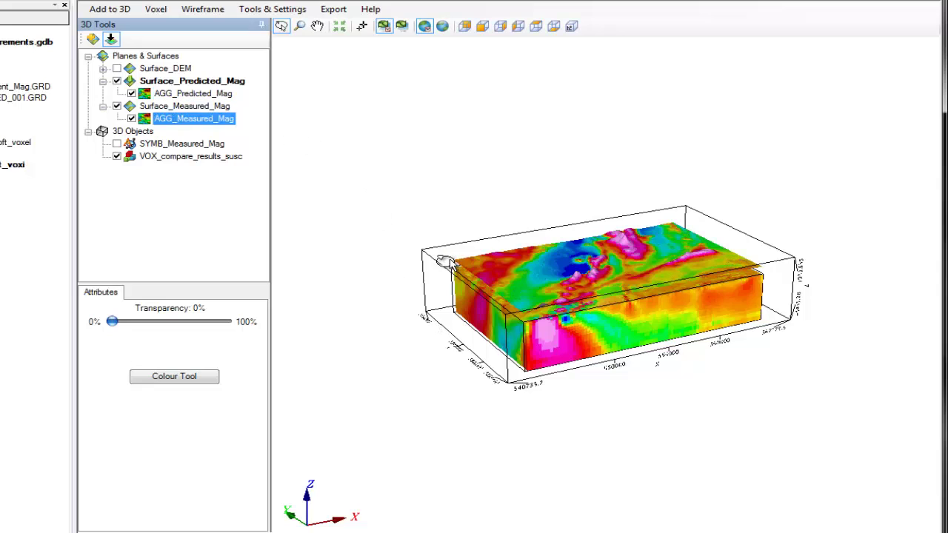
# Hide the VOX_compare_results_susc voxel and view the magnetic surfaces from directly above.
pyautogui.click(117, 157)
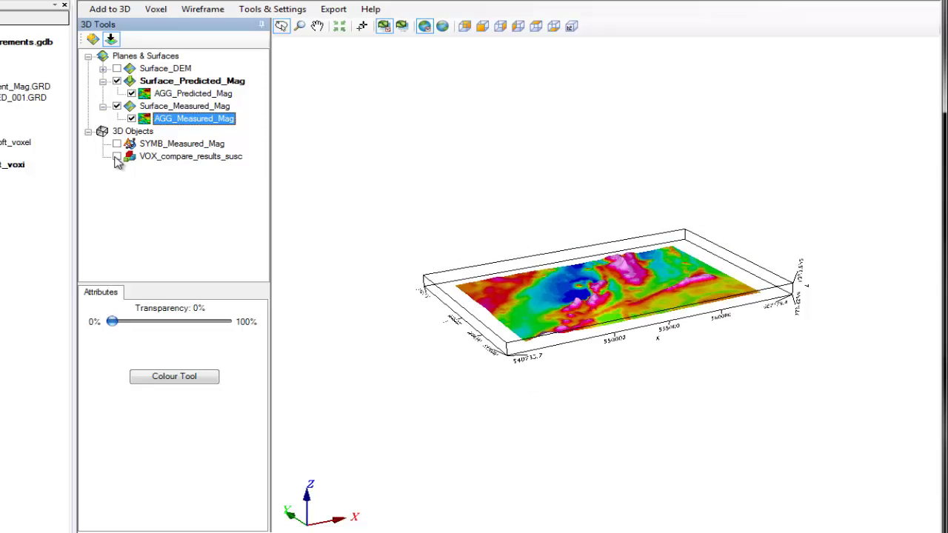
pyautogui.moveTo(603, 322); pyautogui.dragTo(522, 291)
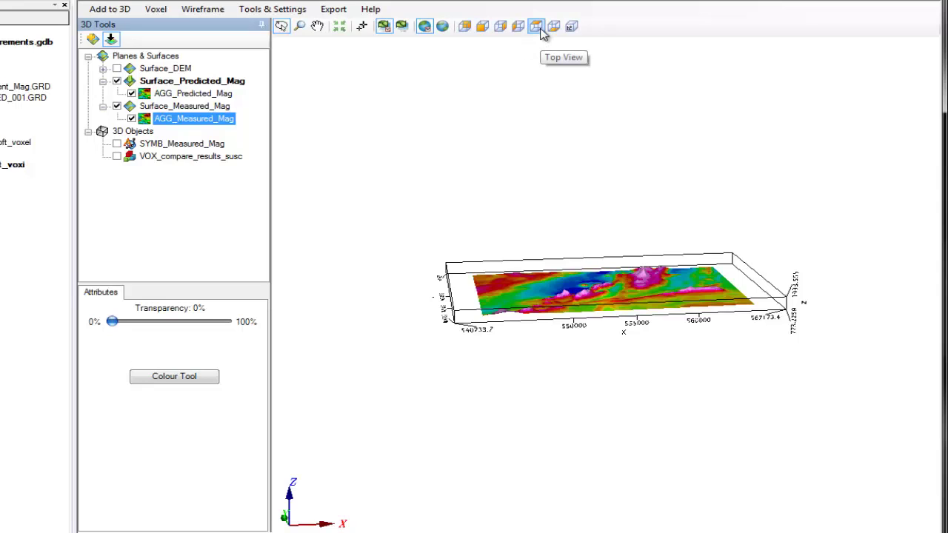
pyautogui.click(541, 32)
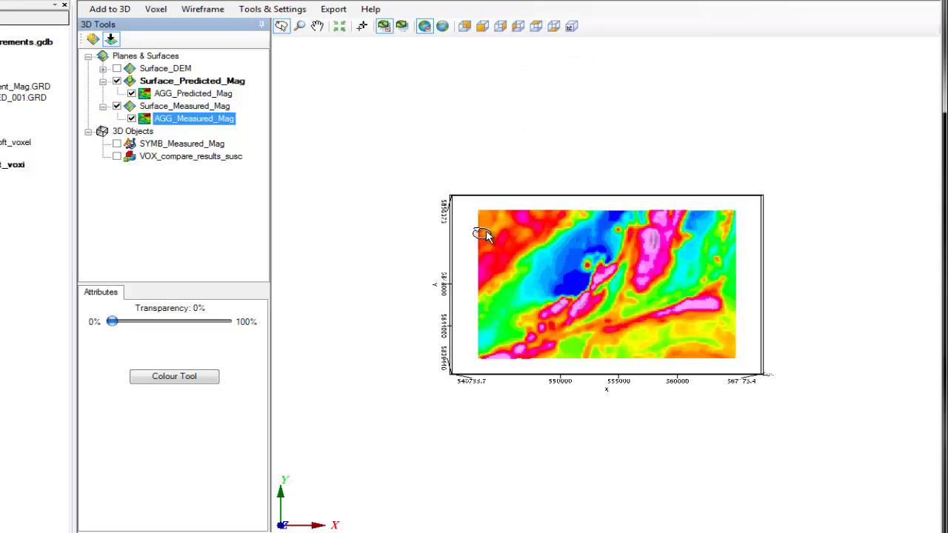
# Set the AGG_Predicted_Mag layer to 61% transparency and tilt the view to show the relief.
pyautogui.click(116, 81)
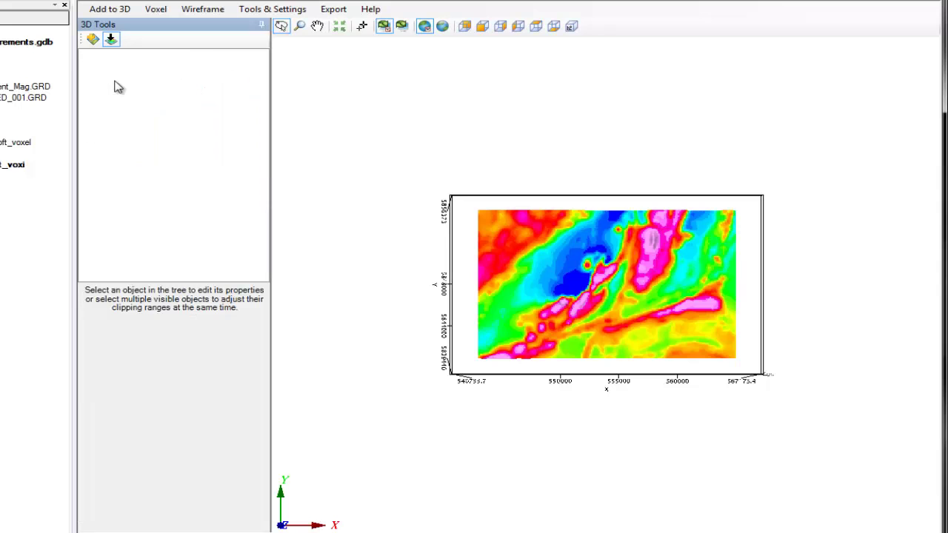
pyautogui.click(116, 82)
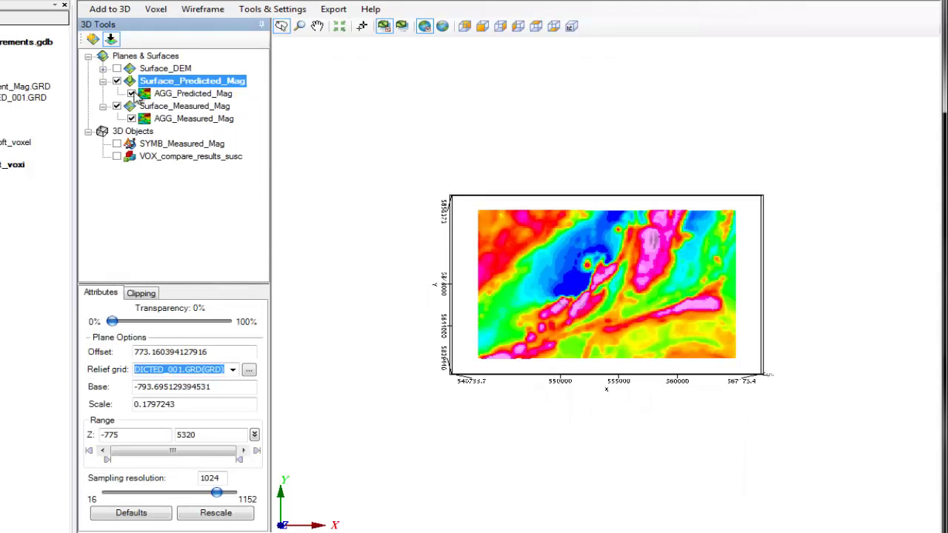
pyautogui.scroll(5, 611, 263)
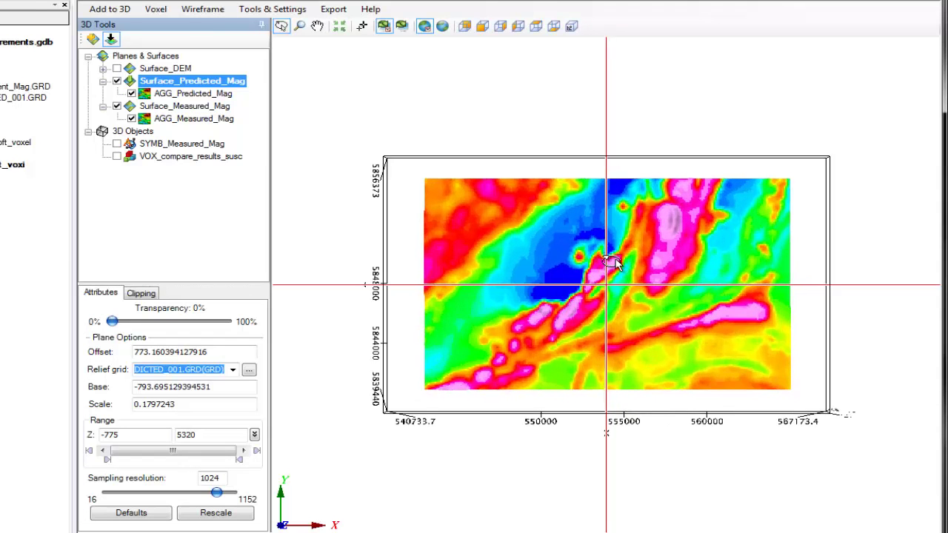
pyautogui.scroll(3, 611, 263)
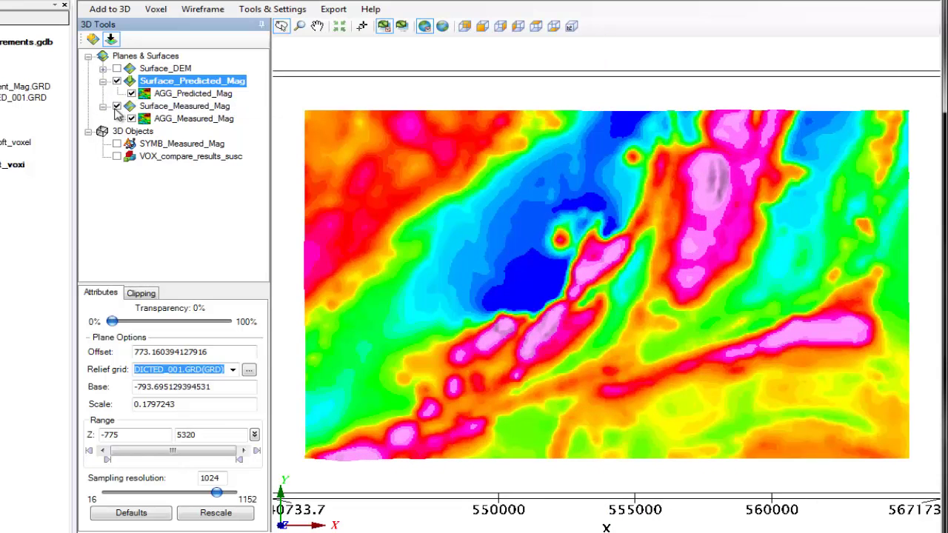
pyautogui.click(117, 81)
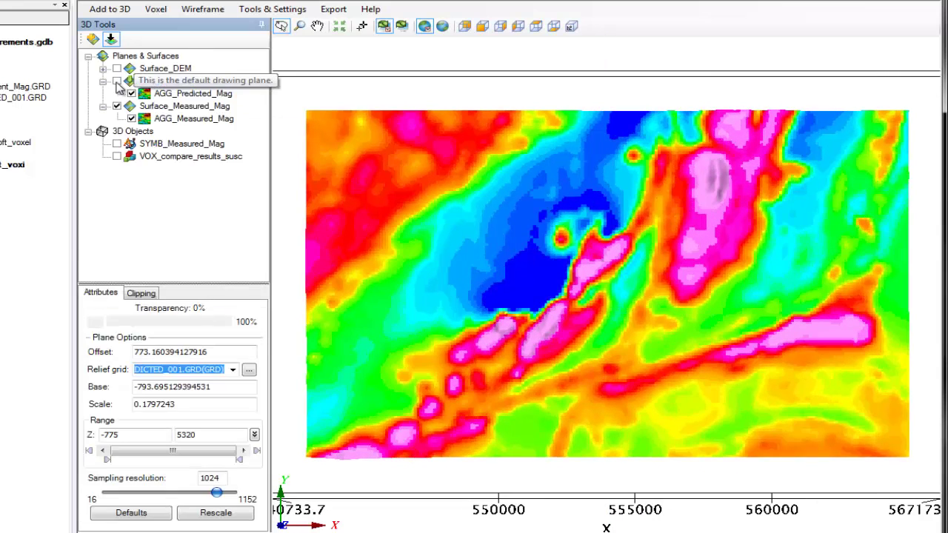
pyautogui.click(131, 94)
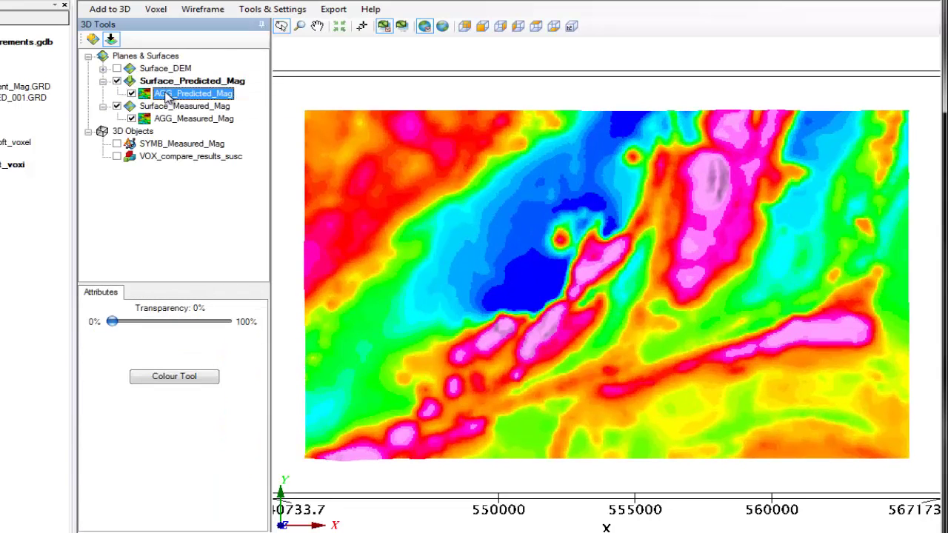
pyautogui.click(183, 321)
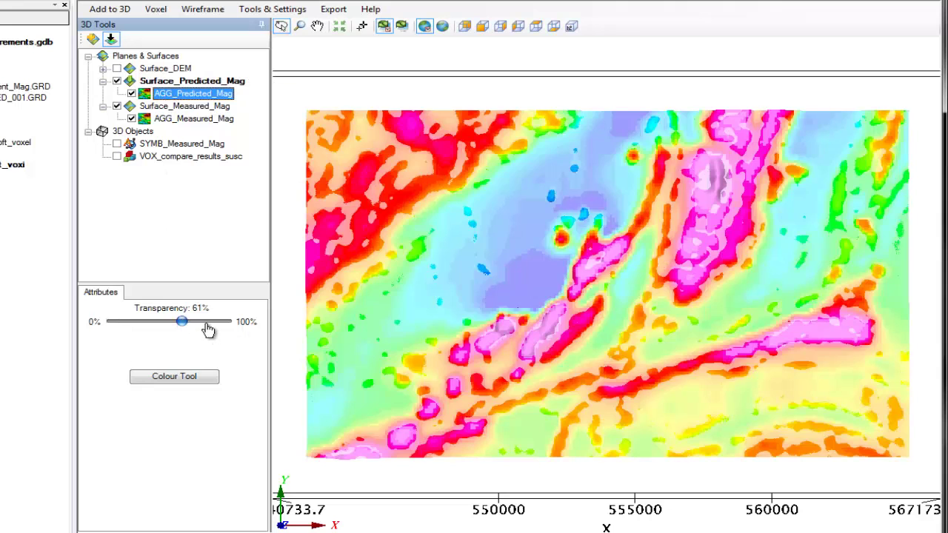
pyautogui.moveTo(402, 385); pyautogui.dragTo(504, 186)
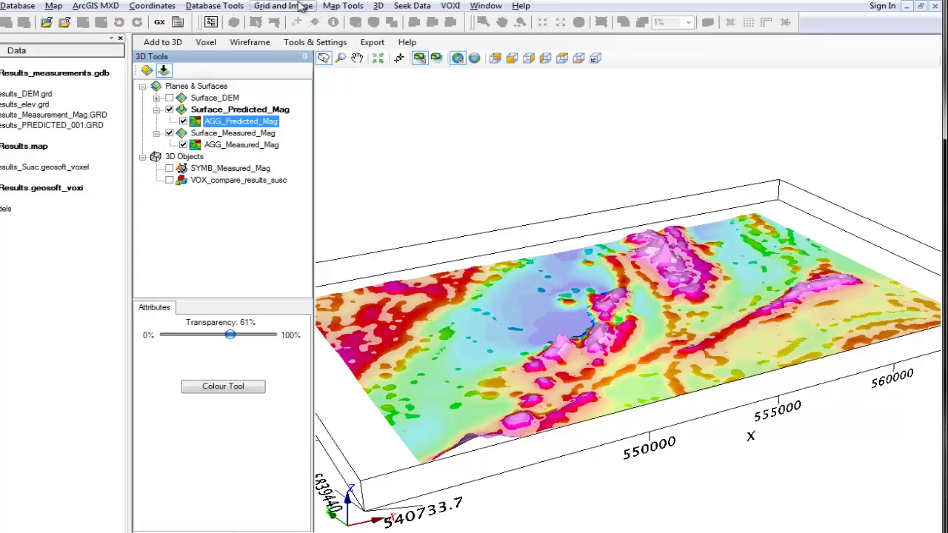
# Use Grid Math G0 = abs(G1-G2) on measured and predicted grids to make Results_Absolute_Difference.GRD.
pyautogui.click(299, 5)
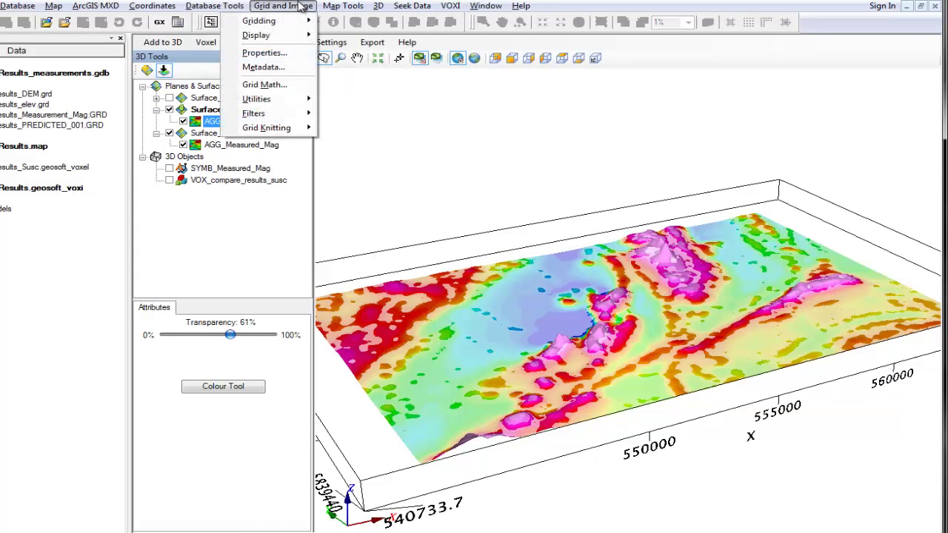
pyautogui.click(294, 91)
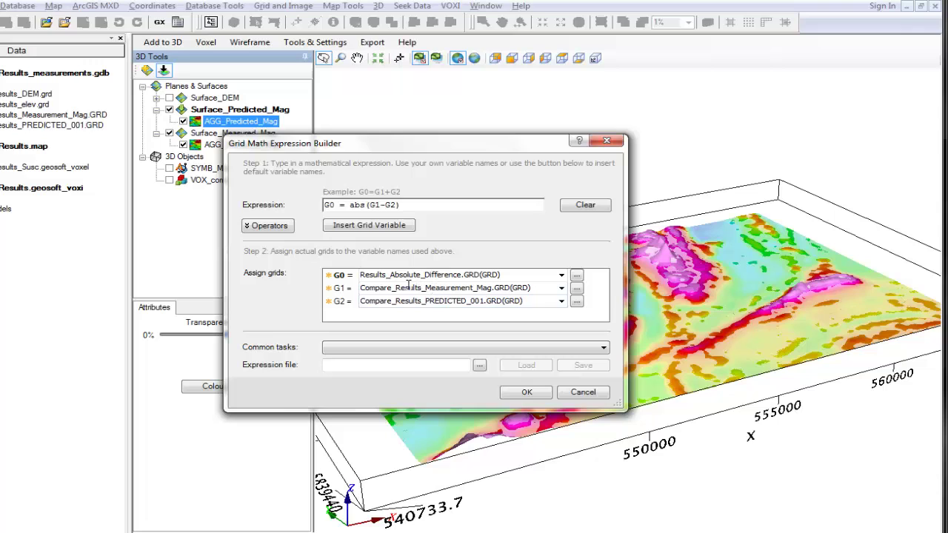
pyautogui.click(525, 395)
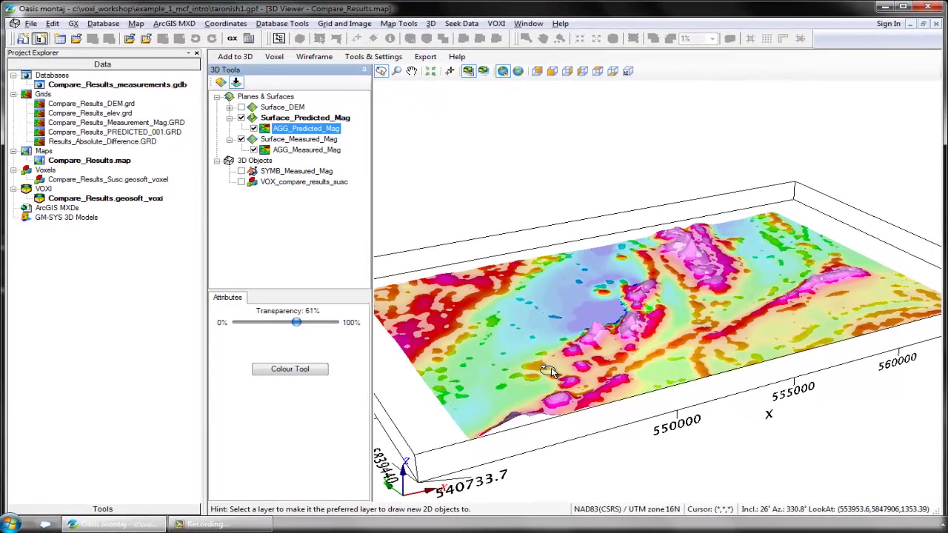
pyautogui.click(143, 147)
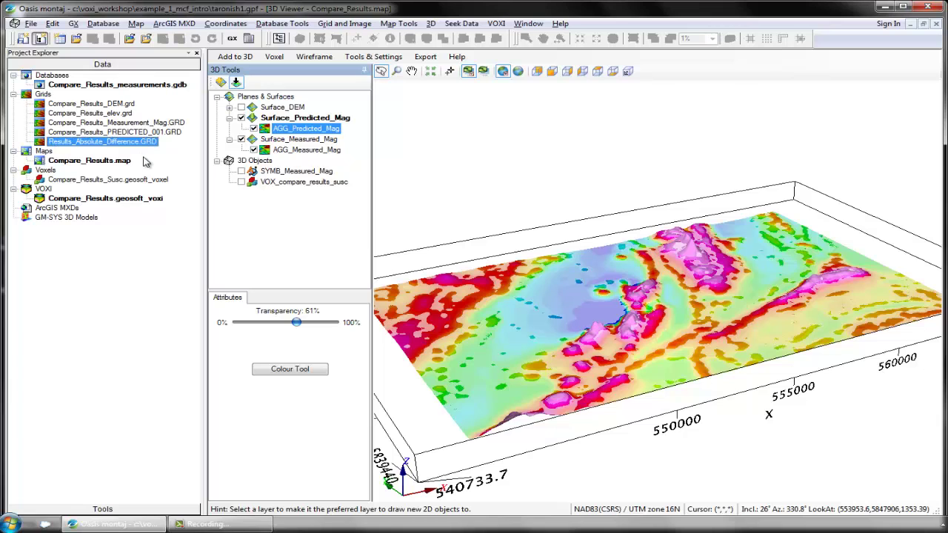
# Open Results_Absolute_Difference.GRD and add an abs_diff (nT) colour legend bar at the default map scale.
pyautogui.doubleClick(148, 149)
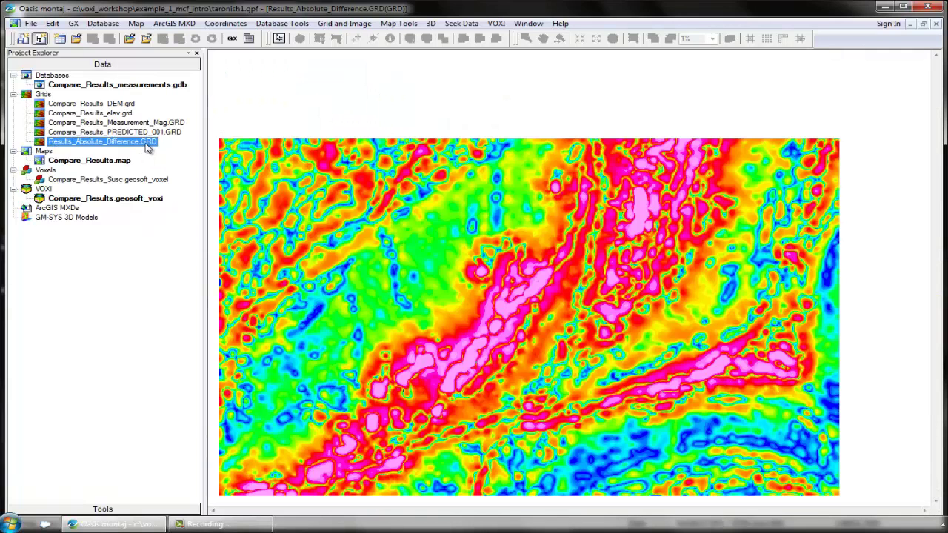
pyautogui.click(341, 25)
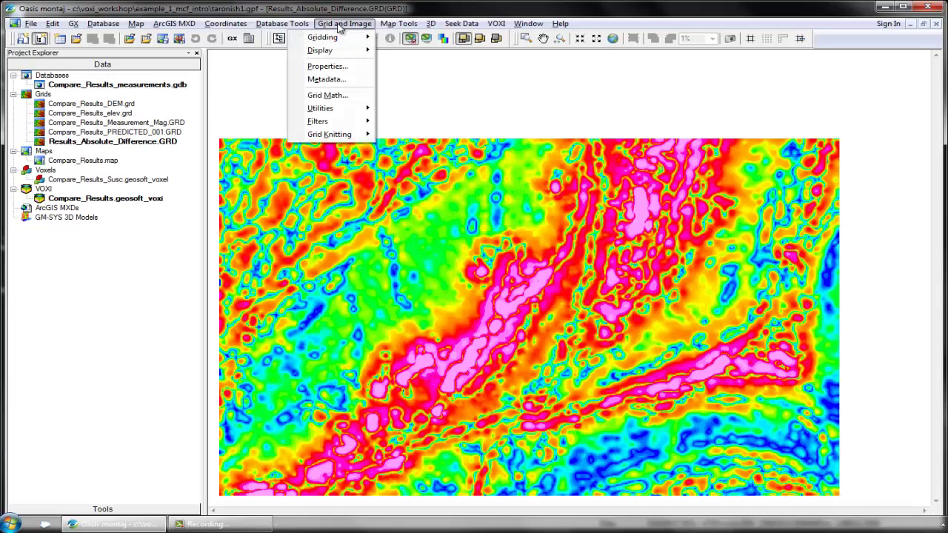
pyautogui.moveTo(345, 50)
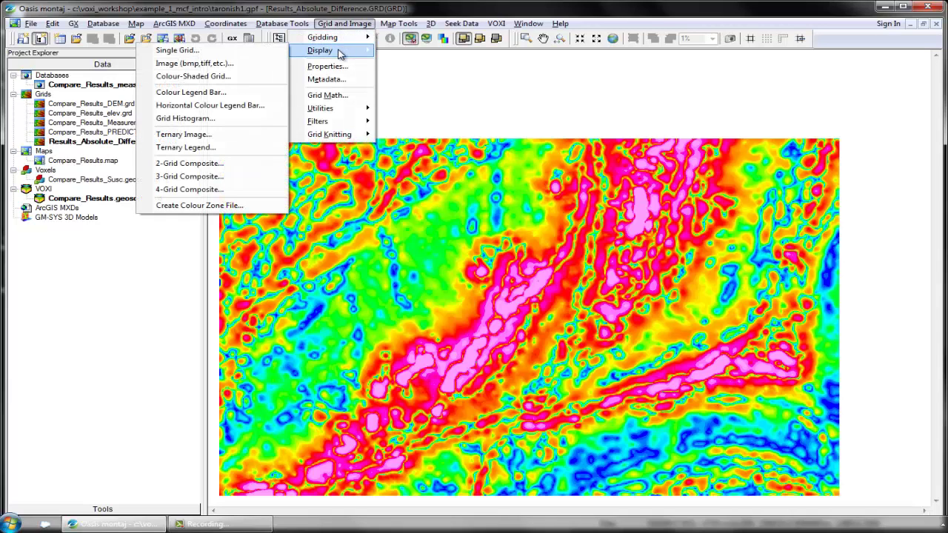
pyautogui.click(249, 94)
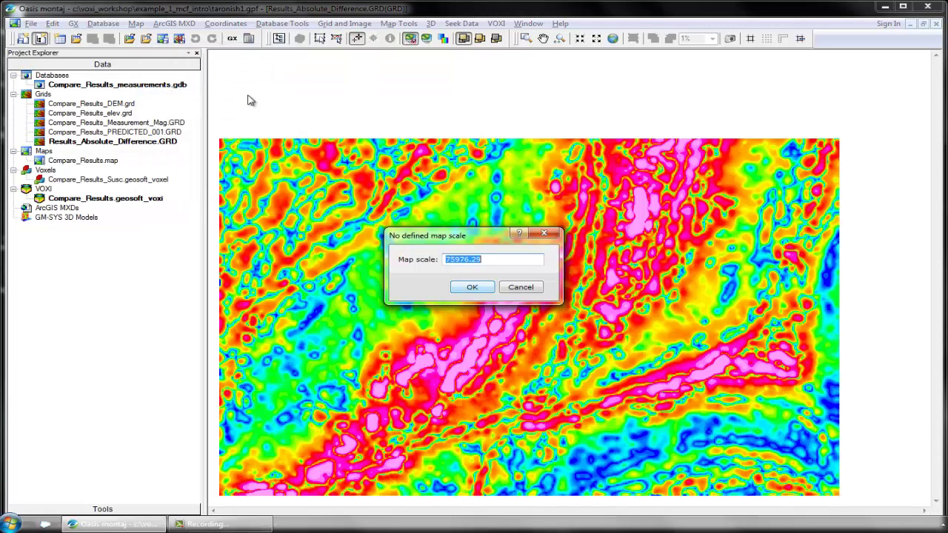
pyautogui.press('Return')
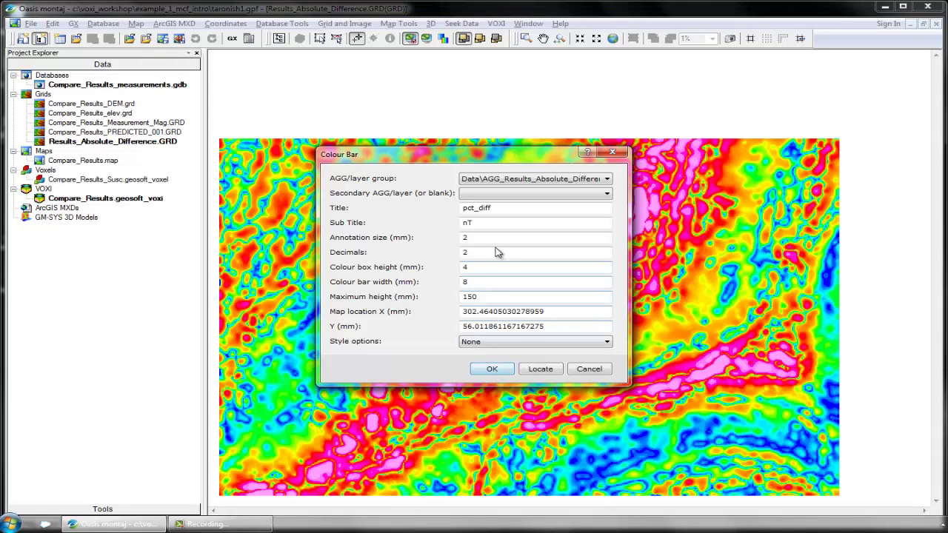
pyautogui.press('Return')
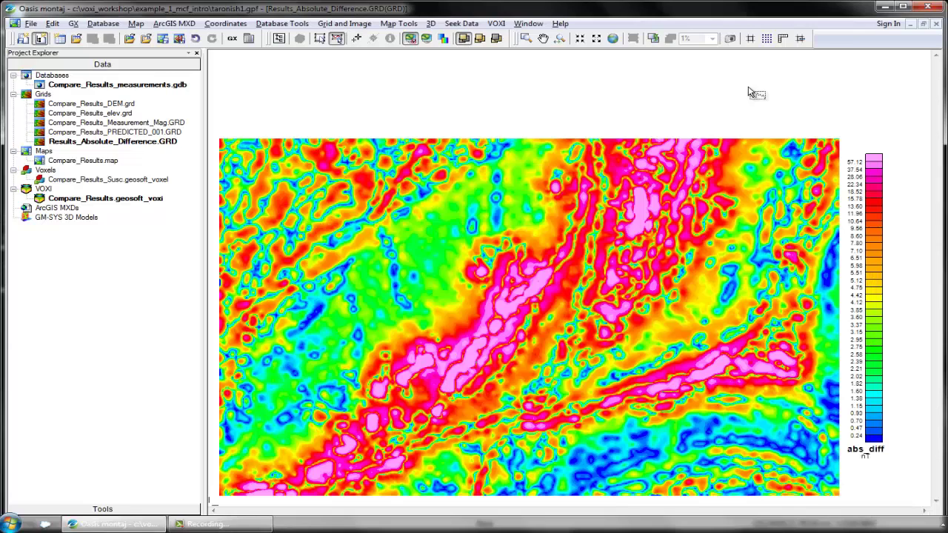